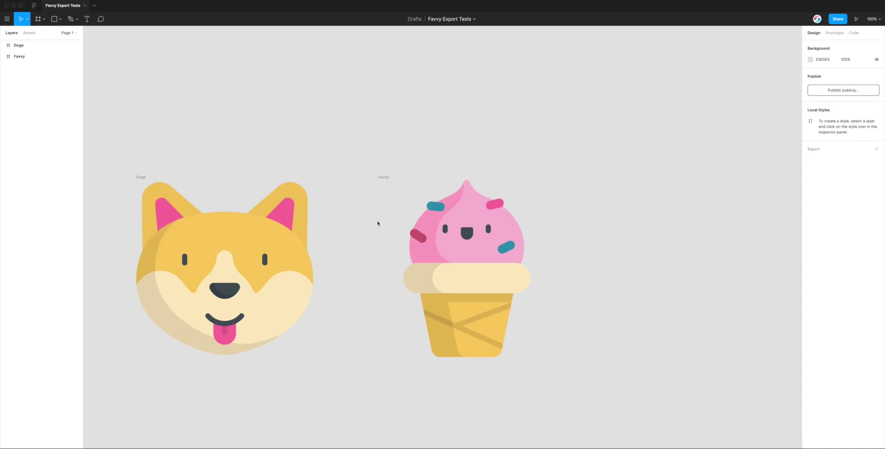
- Leave the Favvy Export Tests file for Figma's home page listing Featured Plugins
scroll(372, 219, right, 1)
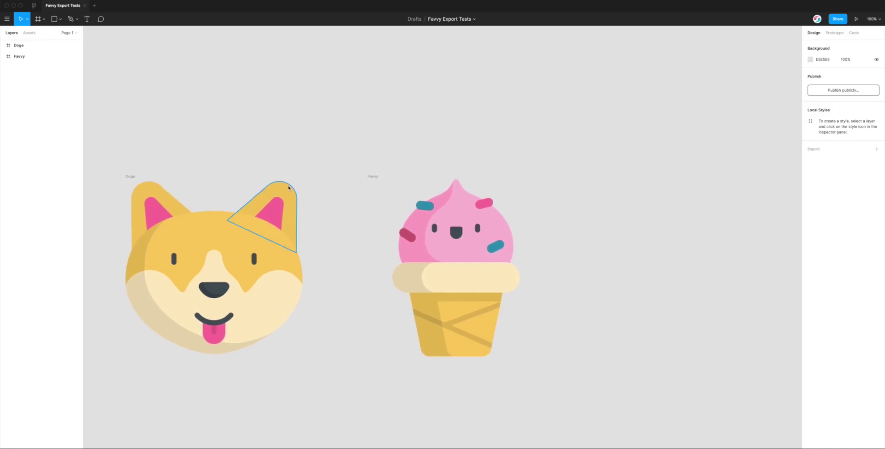
scroll(334, 179, down, 1)
scroll(334, 180, left, 1)
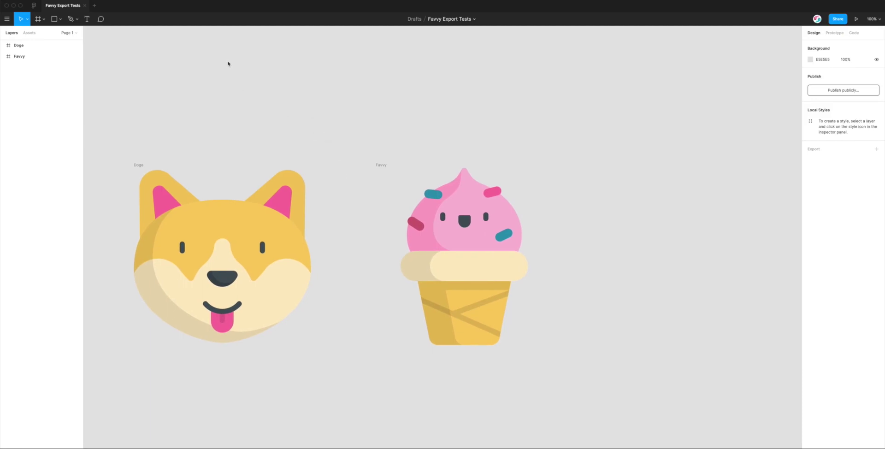
click(33, 6)
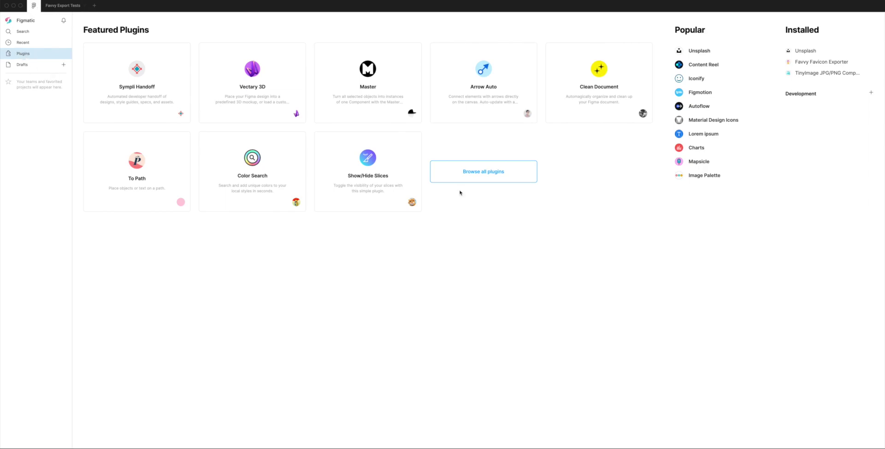
- Search all plugins for 'favvy' to confirm it's installed, then reopen Favvy Export Tests
click(481, 173)
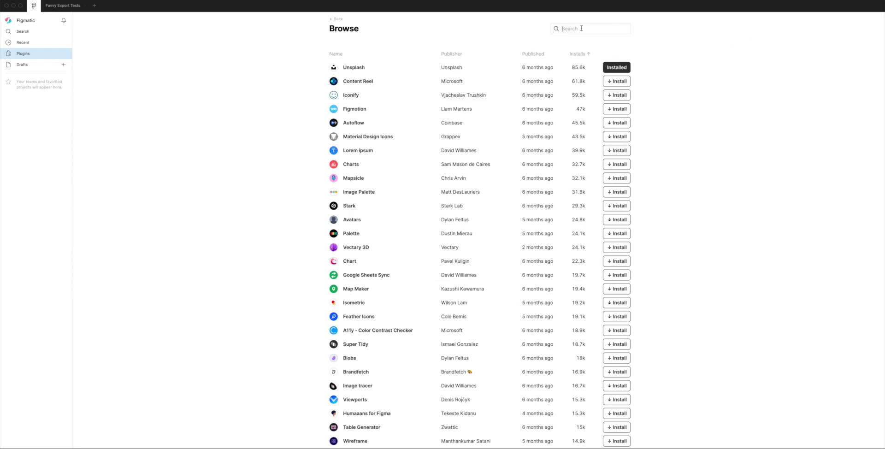
text(favvy)
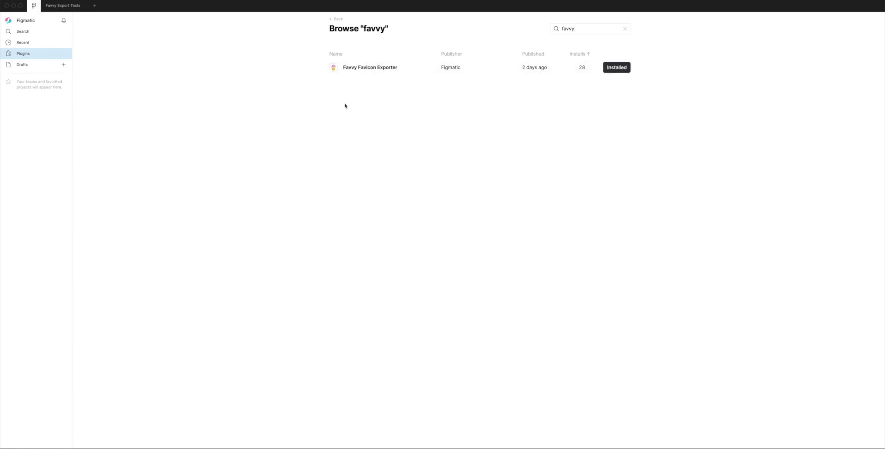
click(62, 5)
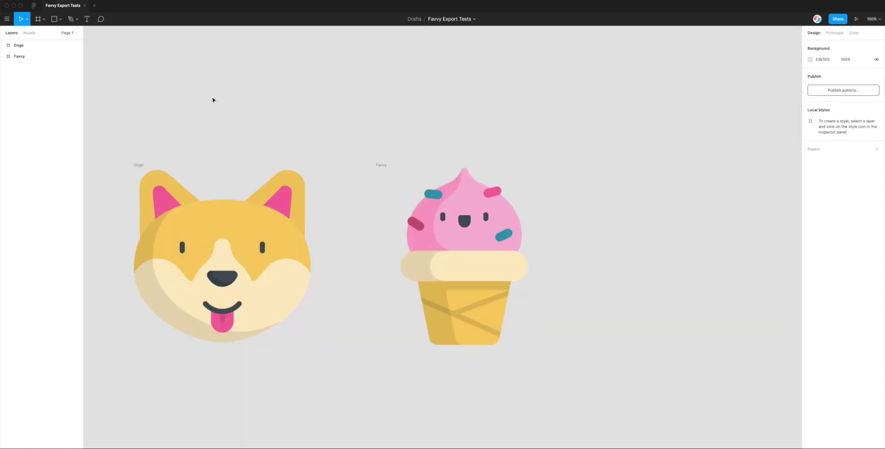
- Run Favvy Favicon Exporter from the canvas right-click Plugins menu
right_click(304, 94)
mouse_move(340, 121)
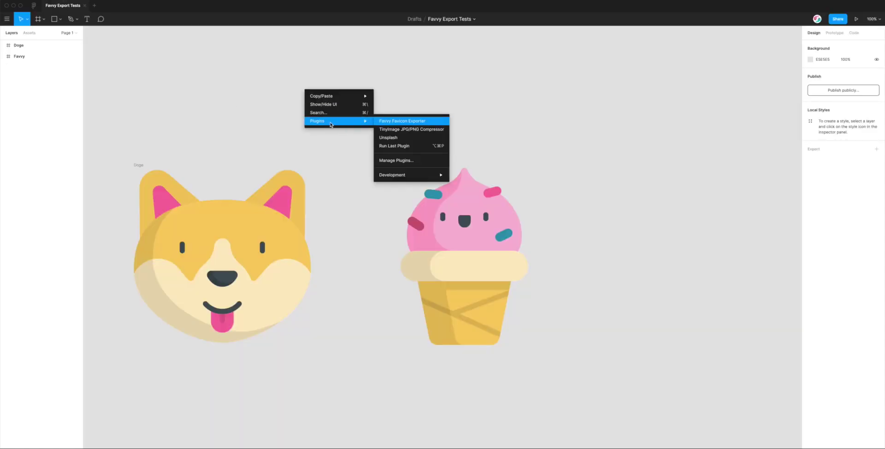
click(274, 118)
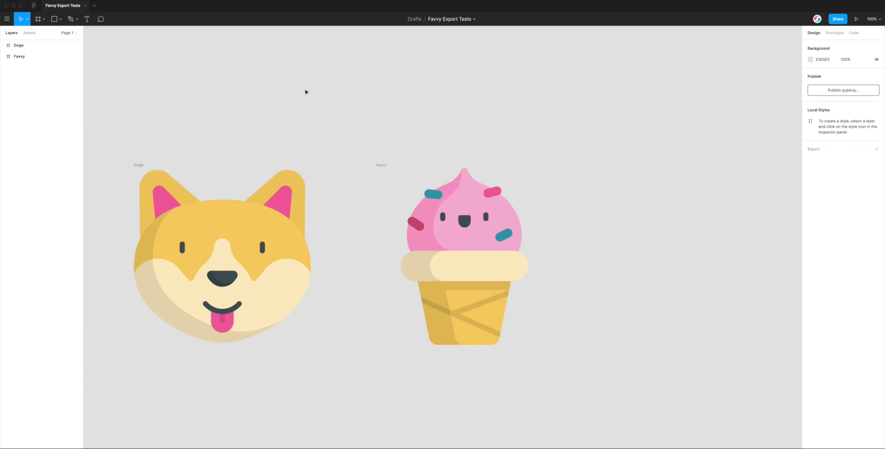
right_click(307, 92)
mouse_move(322, 119)
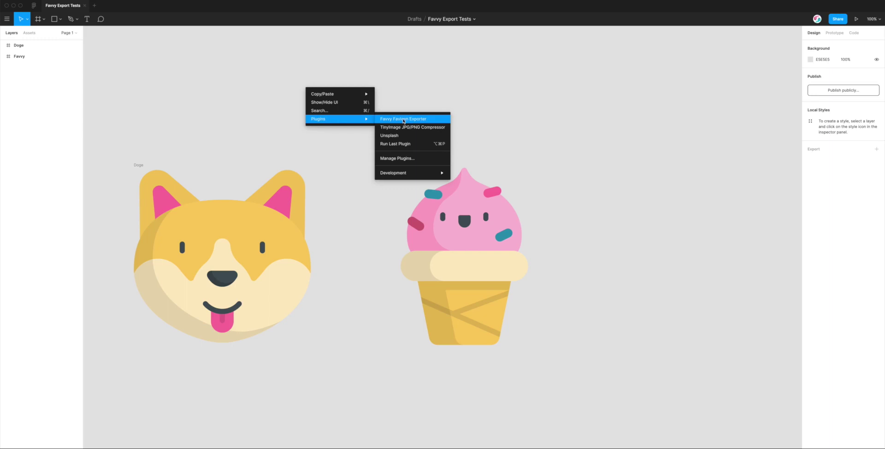
click(404, 120)
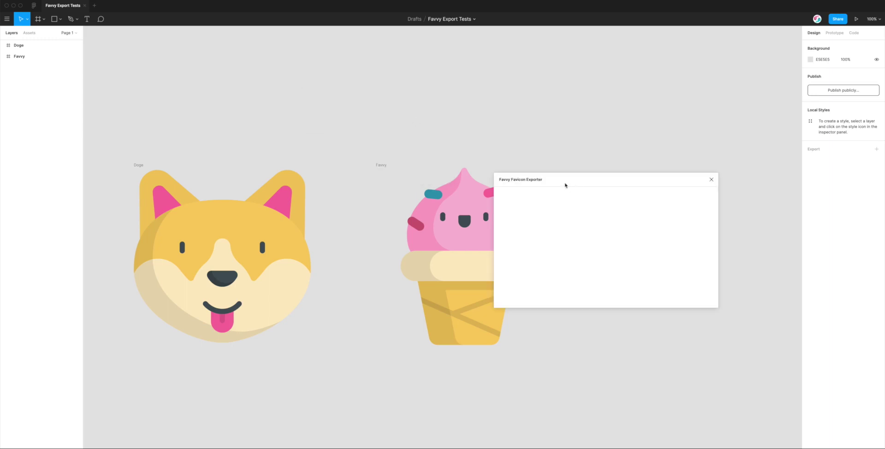
- Move the exporter window right of the ice cream and let its Website Name/Theme Colour form load
drag(566, 185, 612, 153)
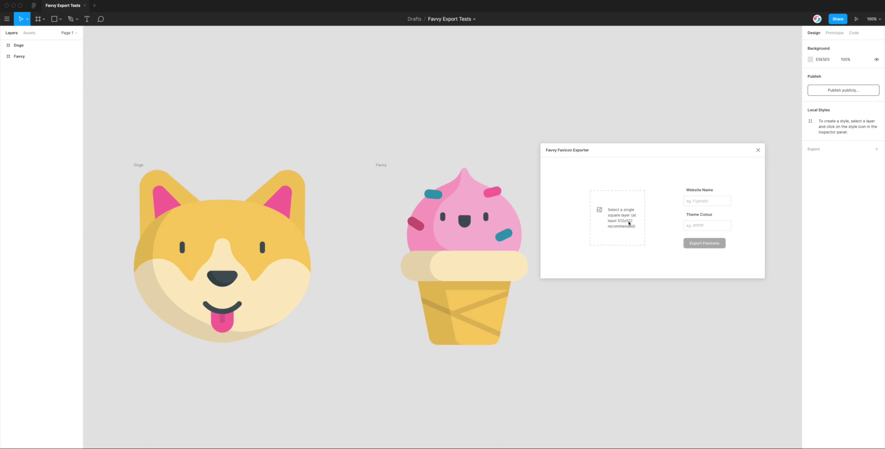
click(695, 199)
click(695, 221)
click(693, 201)
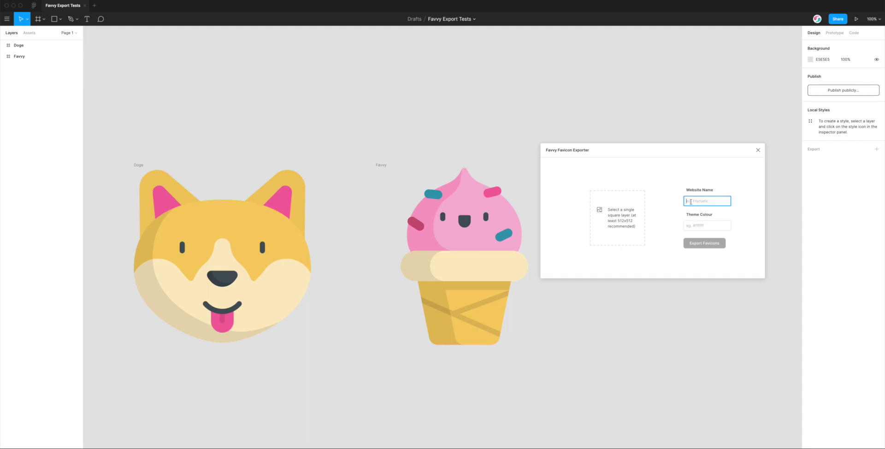
click(693, 225)
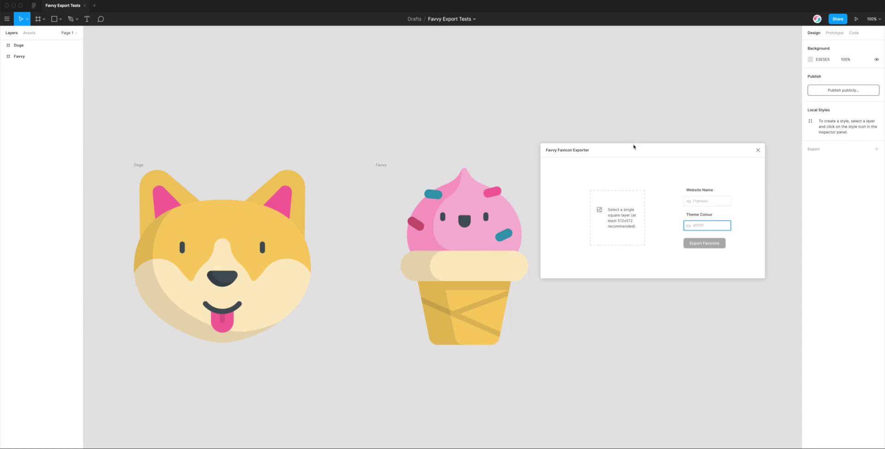
- Select the Doge frame in Layers so the exporter previews show the dog at each favicon size
drag(632, 151, 637, 154)
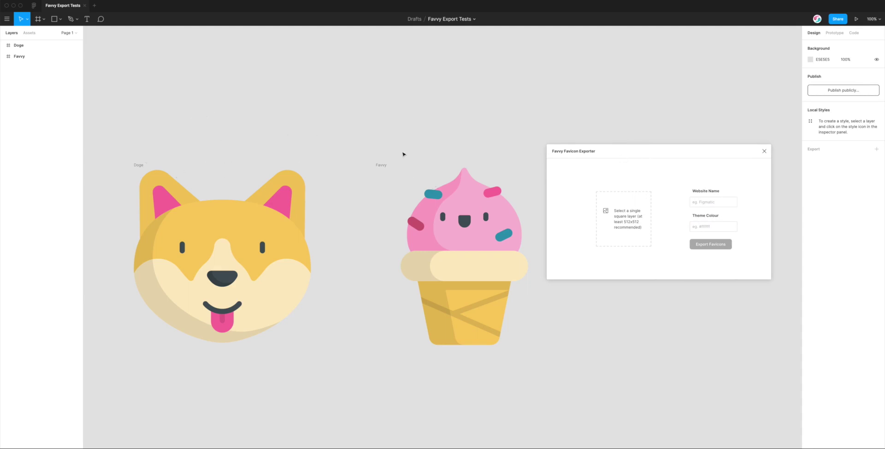
click(383, 166)
click(382, 166)
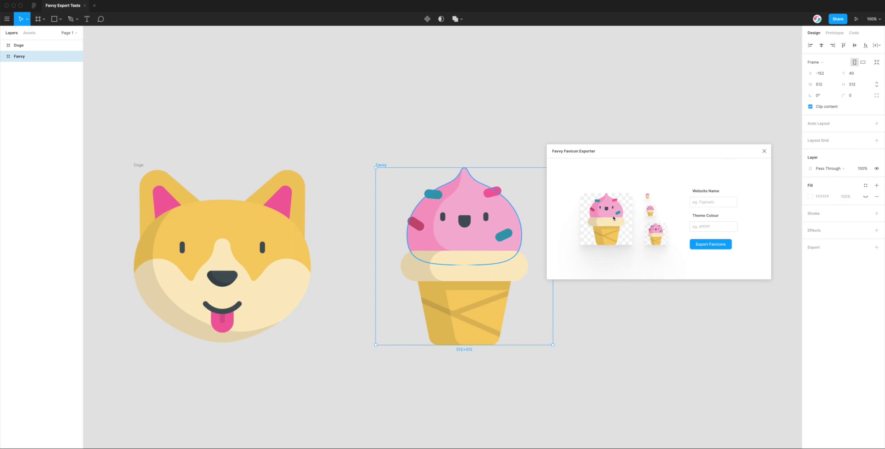
mouse_move(623, 158)
mouse_down()
mouse_move(618, 152)
mouse_move(630, 150)
mouse_move(636, 160)
mouse_up()
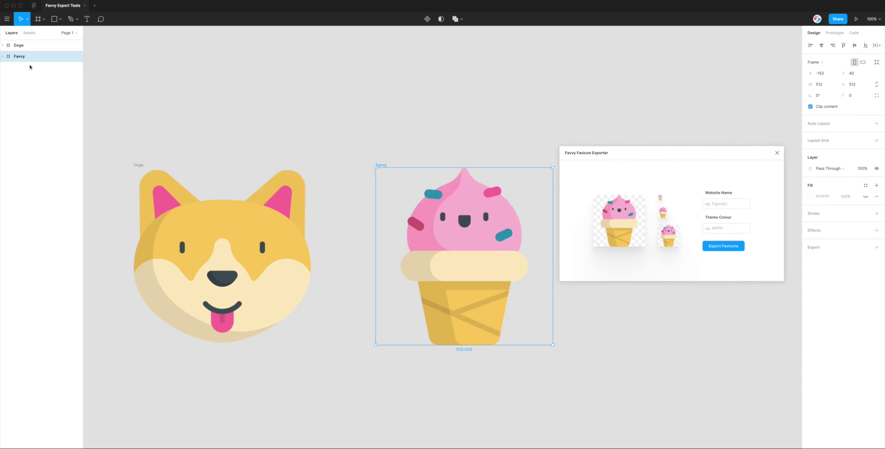
click(19, 45)
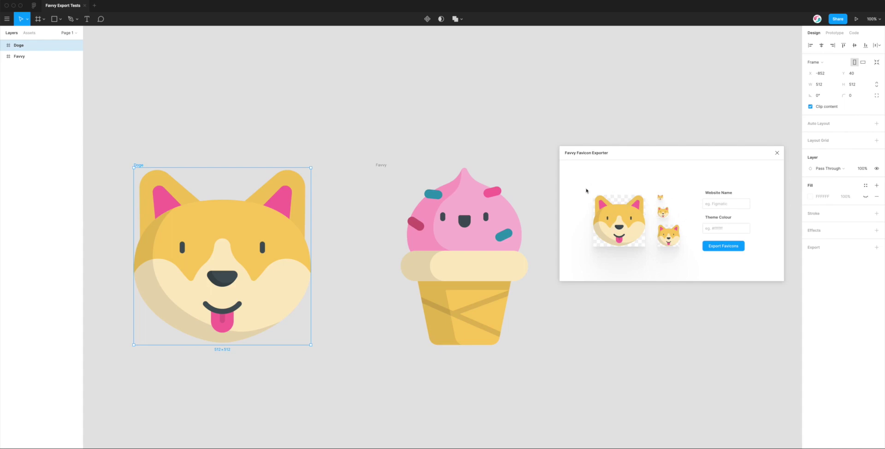
click(19, 56)
click(23, 47)
drag(665, 152, 655, 163)
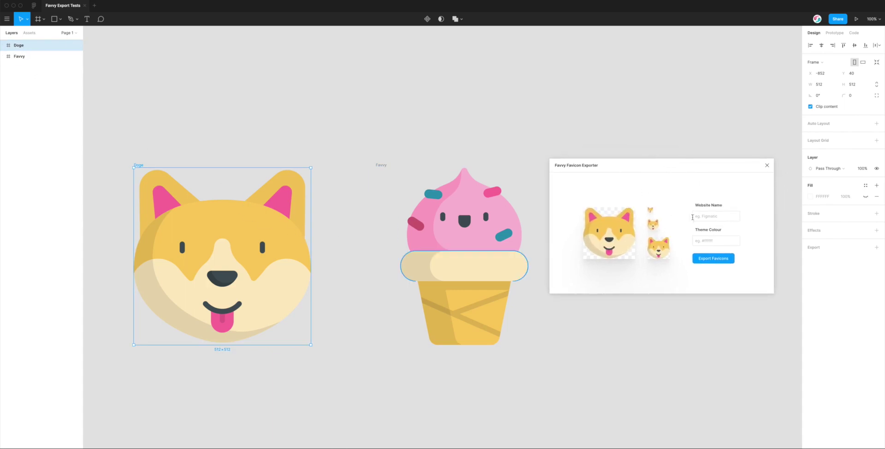
- Enter website name Favvy and theme colour #ffffff, then export the favicon package
click(708, 216)
text(Favvy)
click(708, 240)
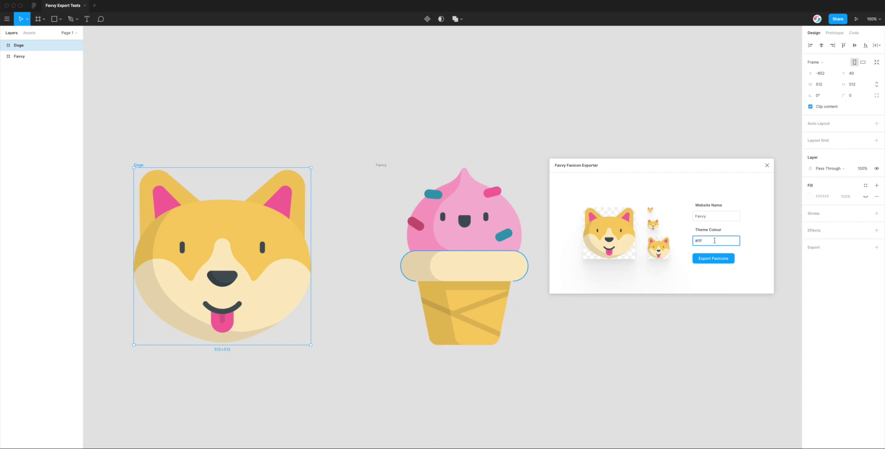
click(706, 240)
click(712, 261)
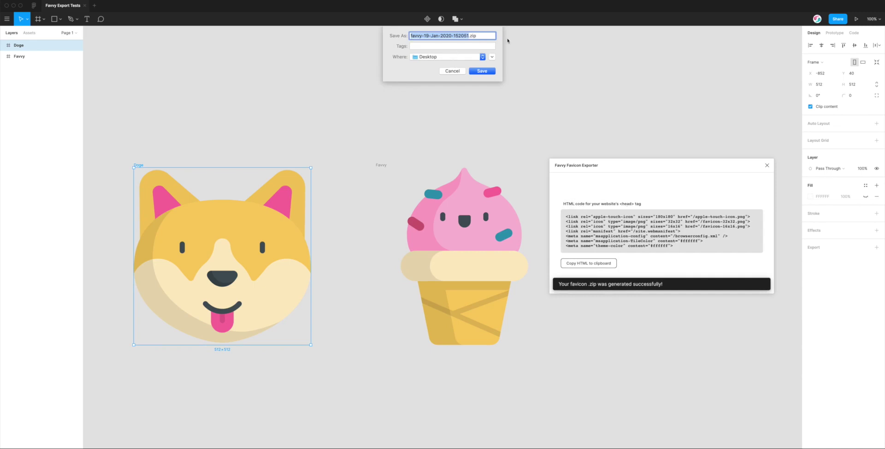
- Save the favicon zip as doge.zip on the Desktop
double_click(415, 36)
drag(454, 36, 470, 35)
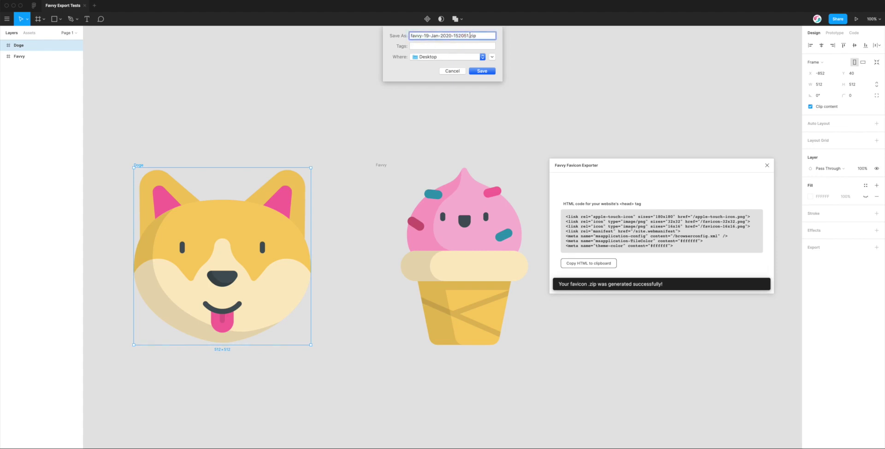
drag(468, 35, 369, 43)
text(doge)
click(483, 71)
- Copy the head-tag HTML to the clipboard and open the Desktop in Finder
drag(623, 165, 547, 132)
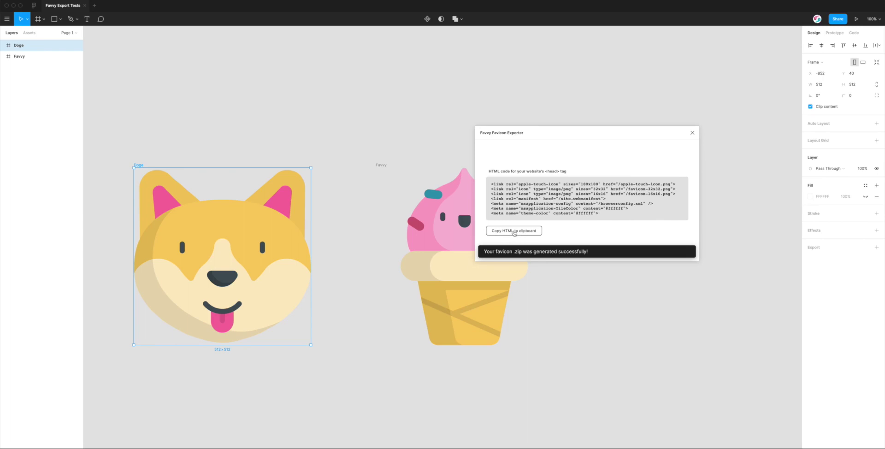
click(514, 232)
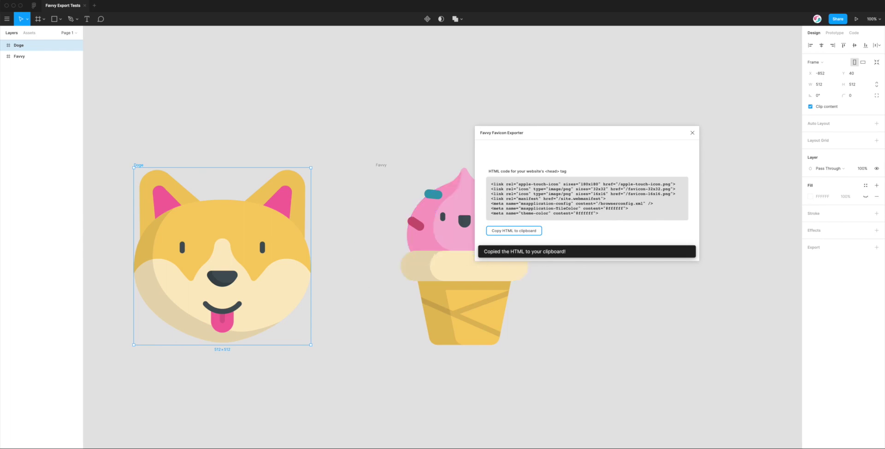
click(284, 446)
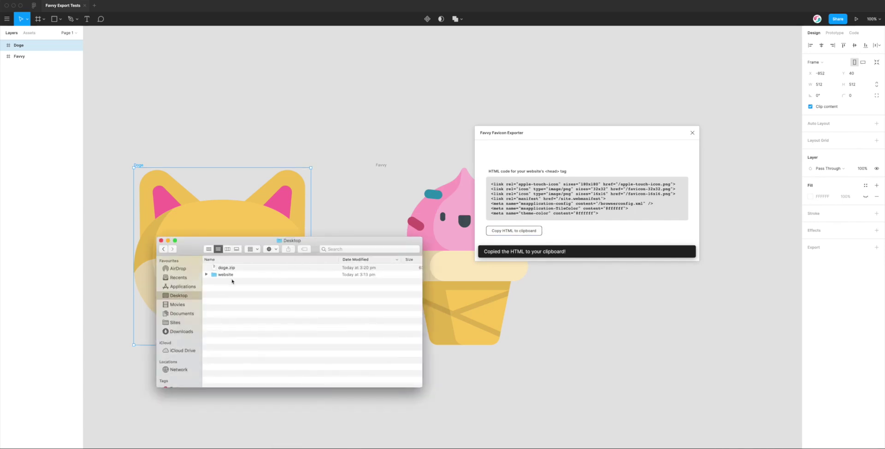
- Unzip doge.zip and open the extracted doge folder
click(238, 269)
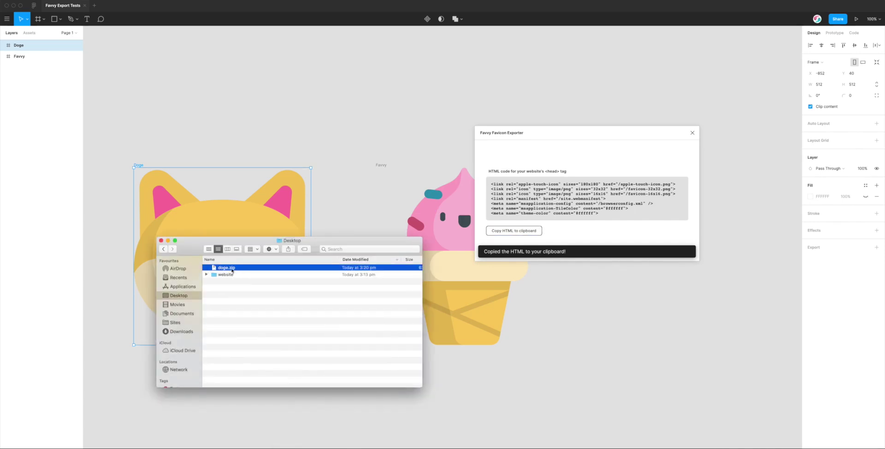
double_click(226, 269)
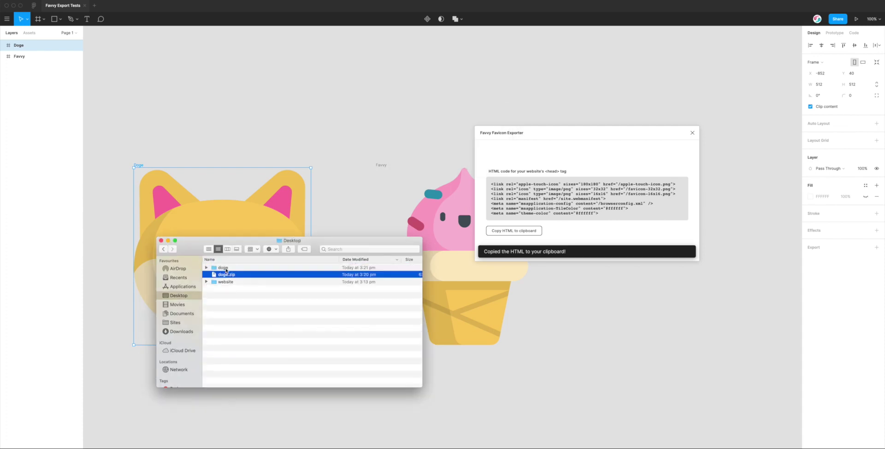
double_click(225, 268)
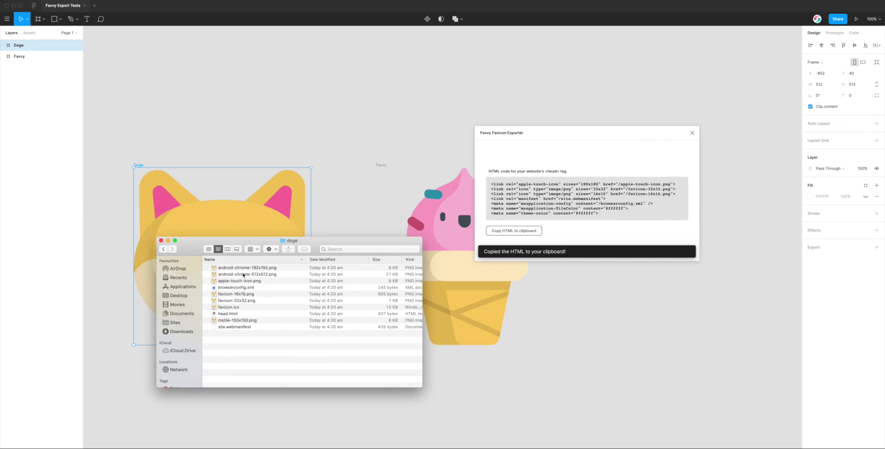
drag(254, 250, 319, 231)
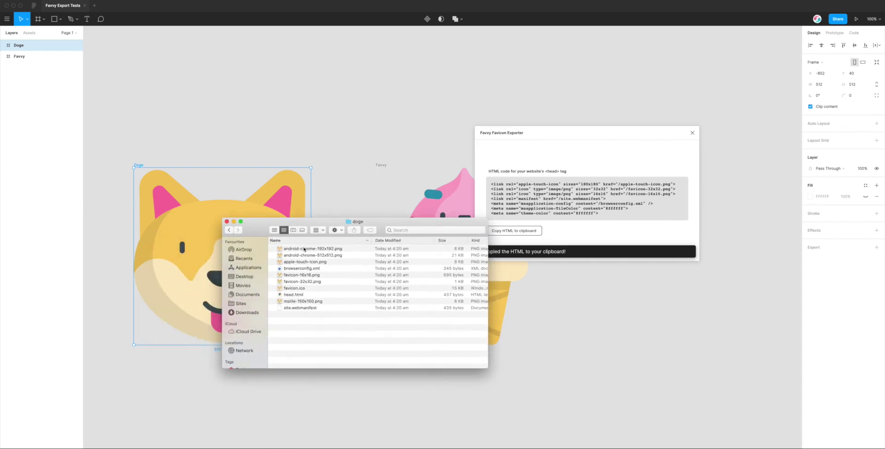
- Quick Look each exported file, from android-chrome-192x192.png through site.webmanifest
click(307, 248)
key(space)
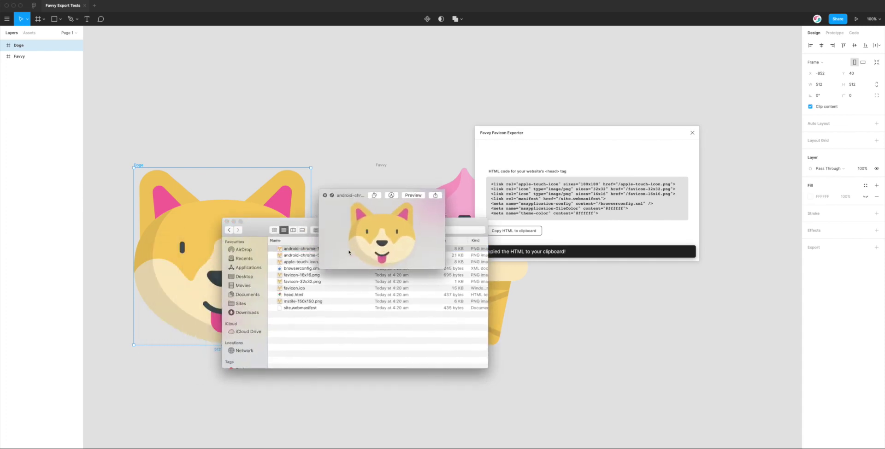
drag(355, 195, 419, 149)
key(Down)
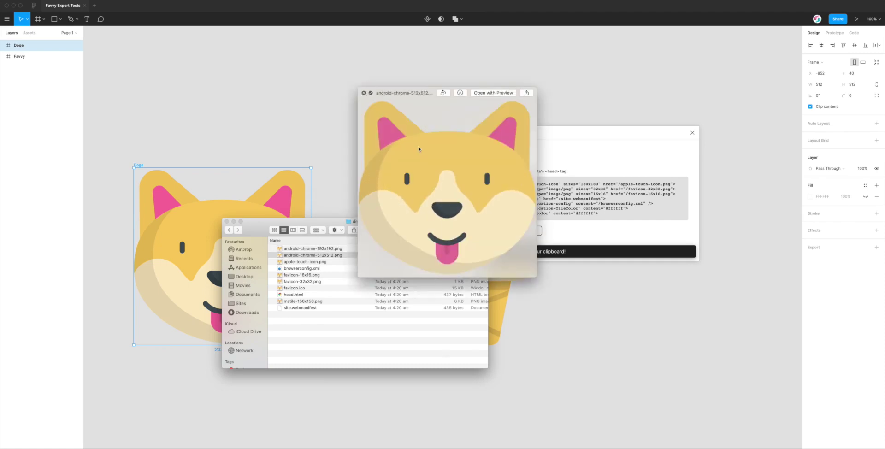
key(Down)
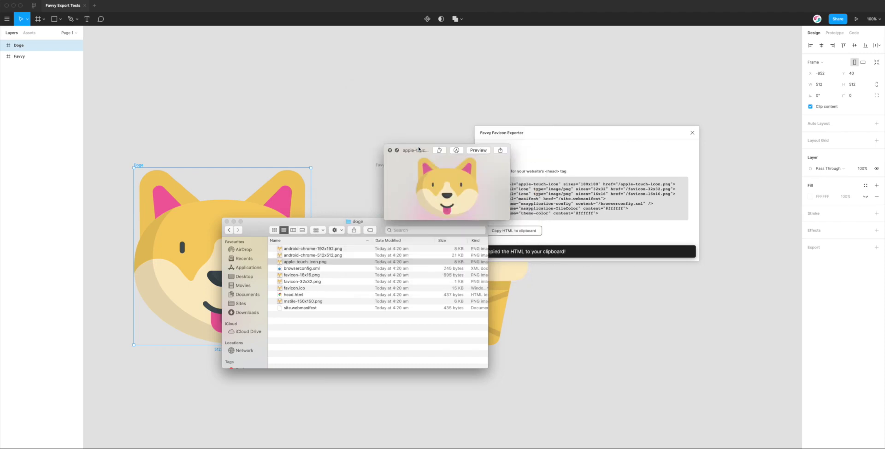
key(Down)
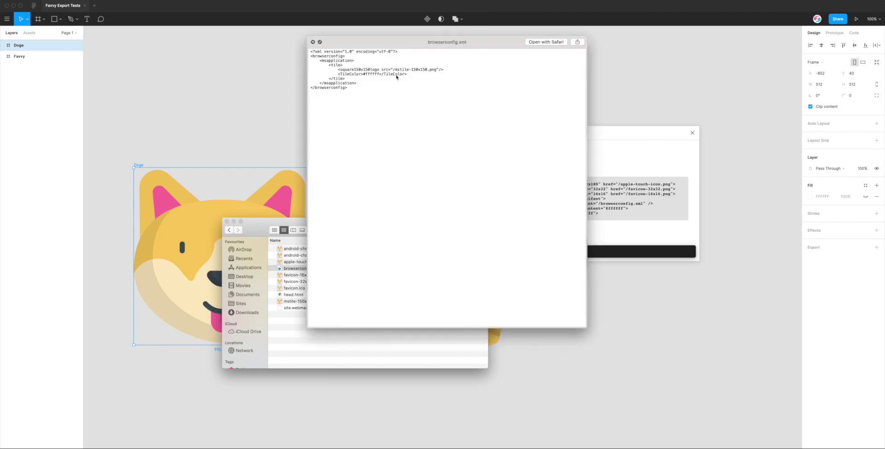
drag(403, 45, 482, 124)
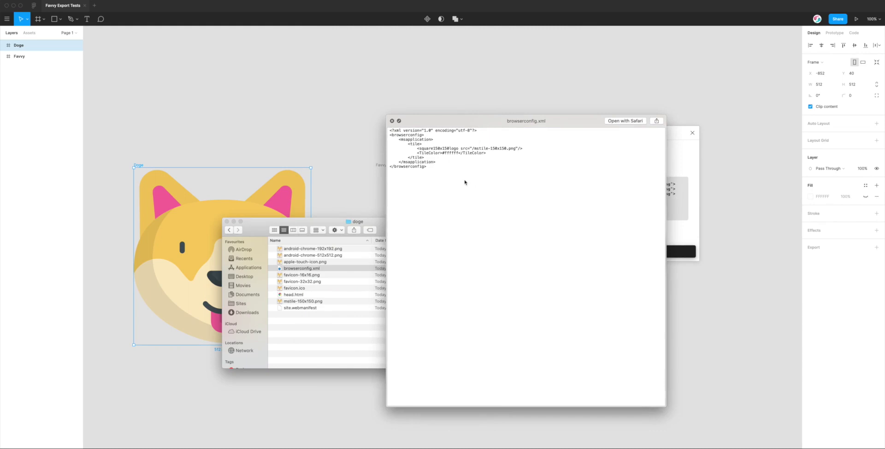
key(Down)
drag(497, 231, 428, 224)
key(Down)
key(Down)
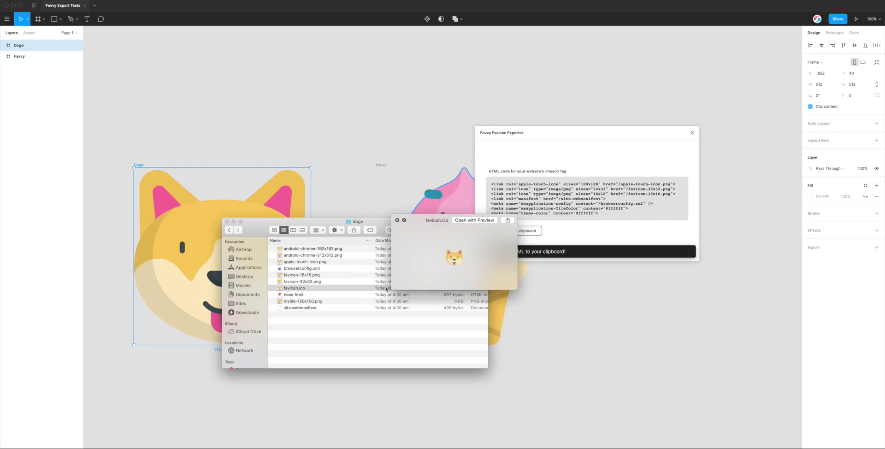
drag(442, 226, 435, 240)
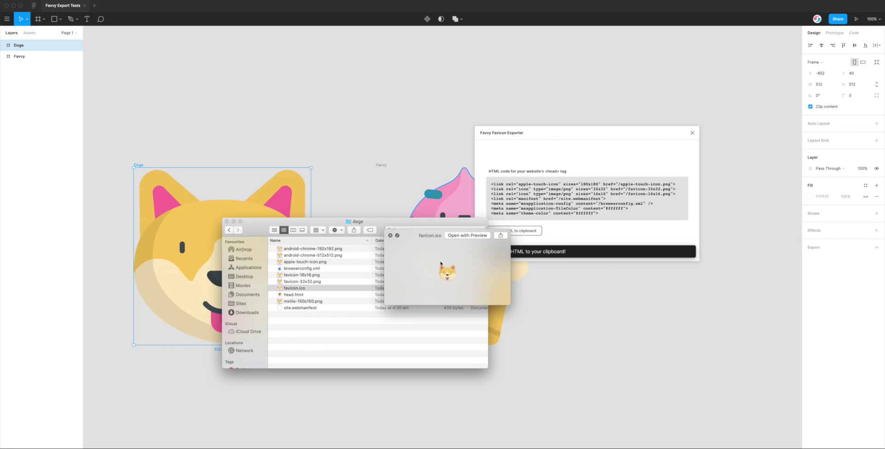
drag(432, 237, 430, 241)
key(Down)
key(Down)
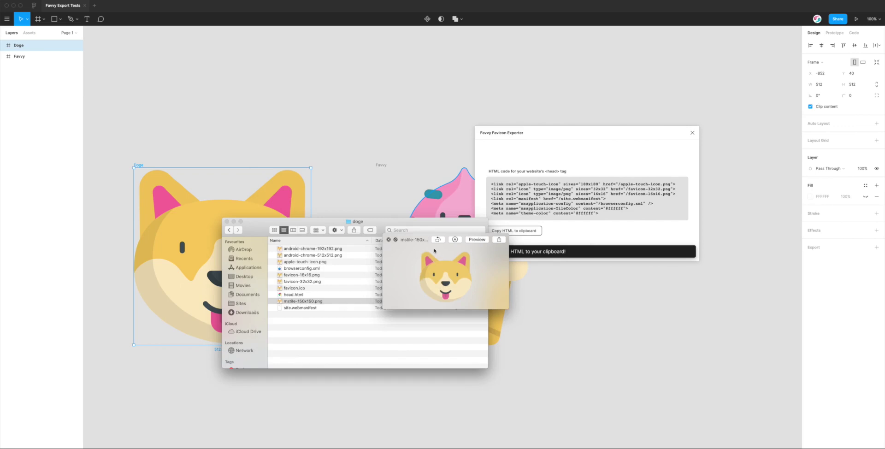
key(Down)
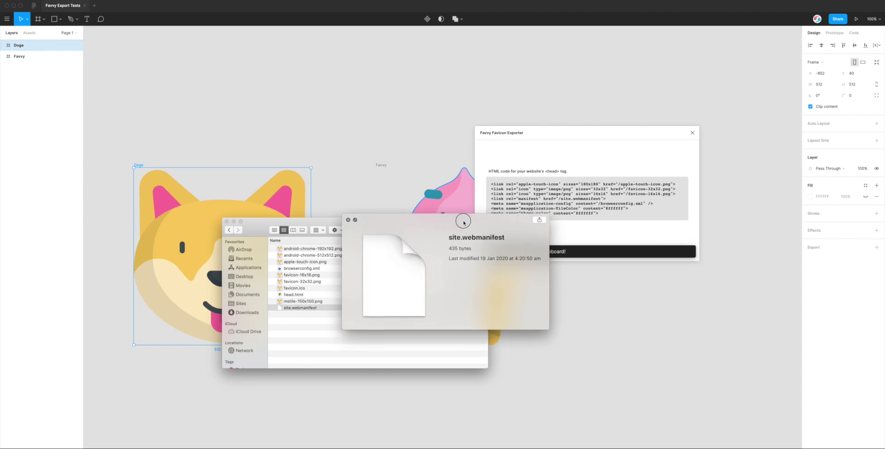
drag(460, 221, 498, 233)
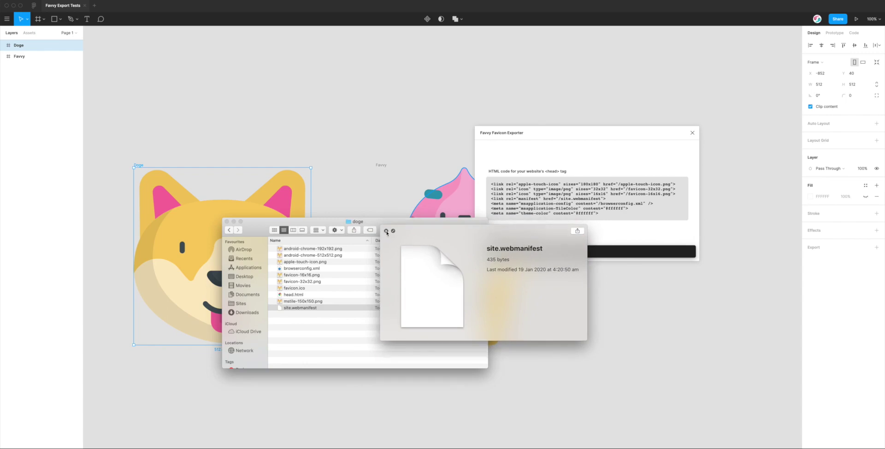
click(386, 231)
- Select all ten favicon files, then open the Desktop's website folder containing index.html
drag(379, 226, 365, 222)
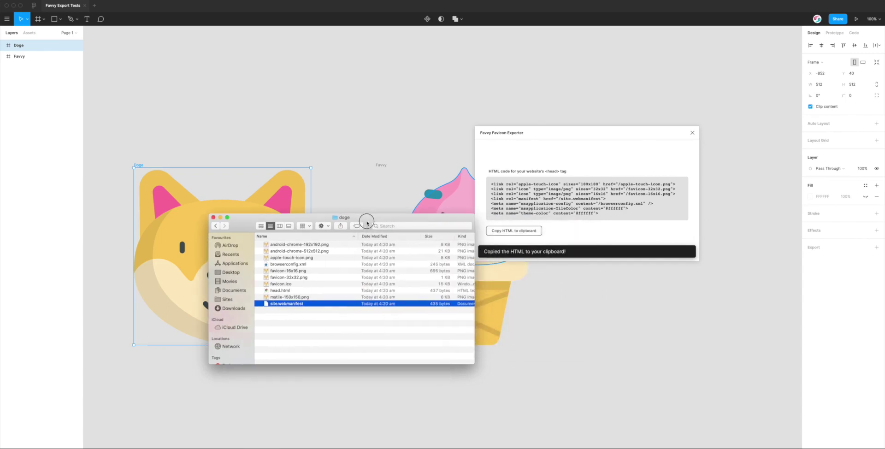
click(298, 318)
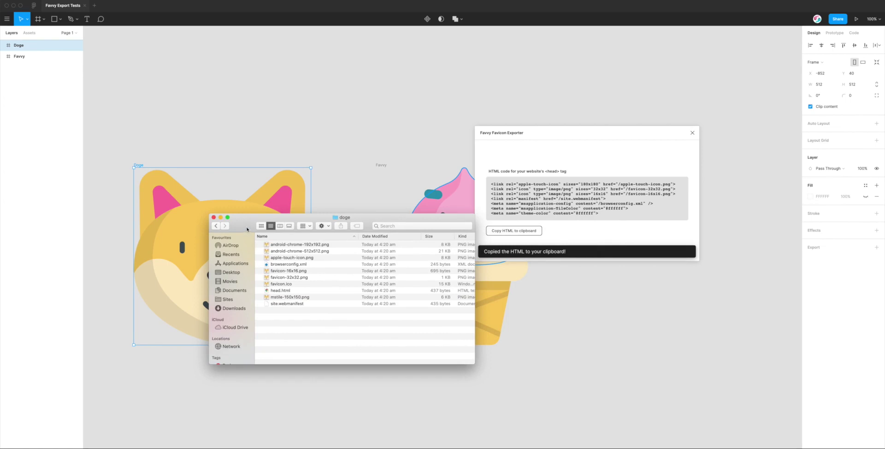
drag(247, 229, 232, 228)
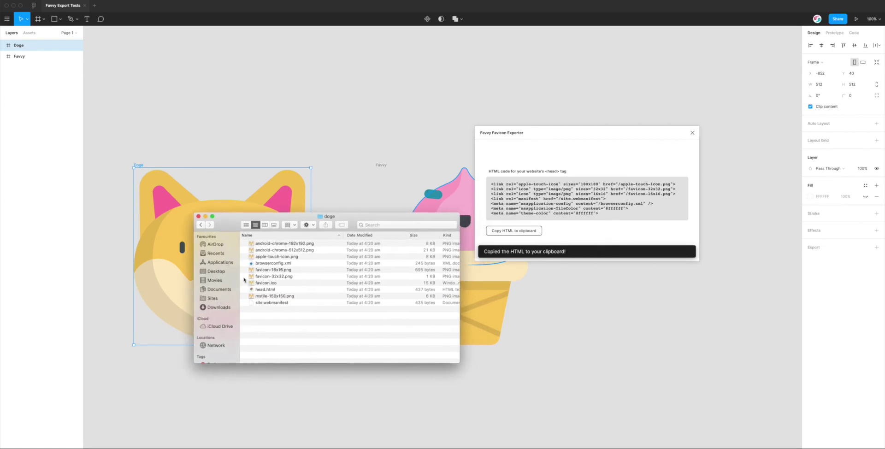
drag(283, 312, 256, 243)
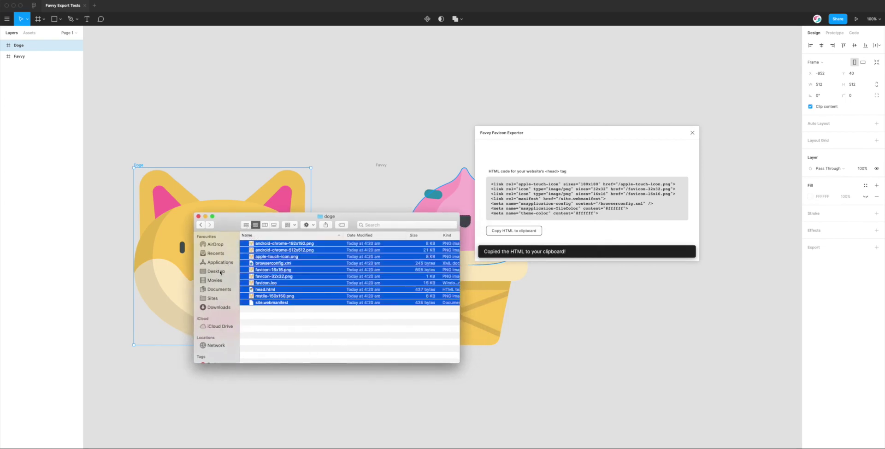
click(220, 272)
double_click(266, 257)
drag(294, 222, 286, 224)
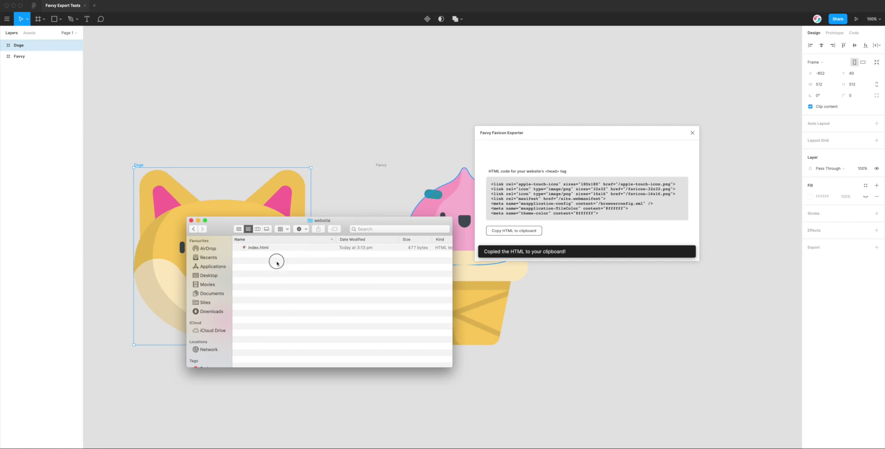
- Get the exported favicon files into the website folder alongside index.html
click(257, 248)
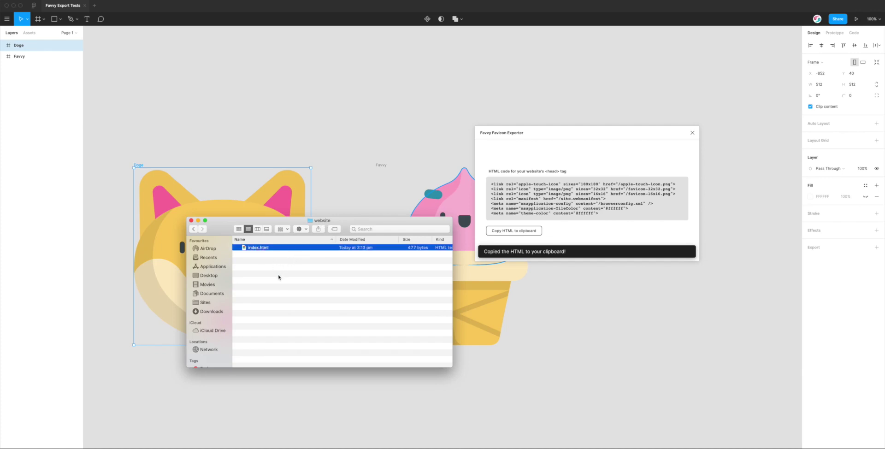
click(271, 276)
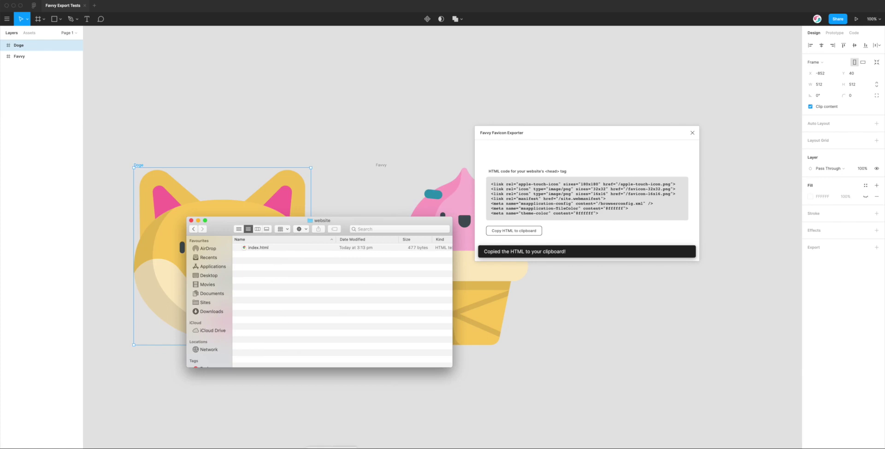
key(super+Tab)
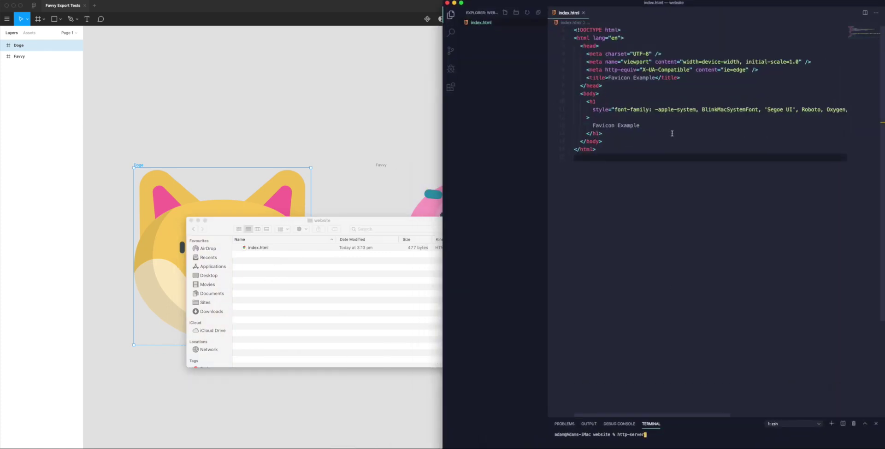
click(654, 125)
drag(345, 220, 282, 211)
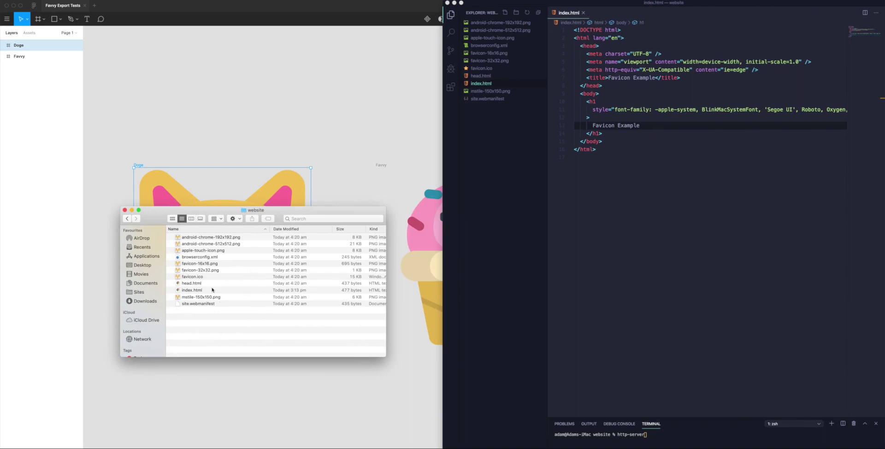
drag(280, 216, 289, 225)
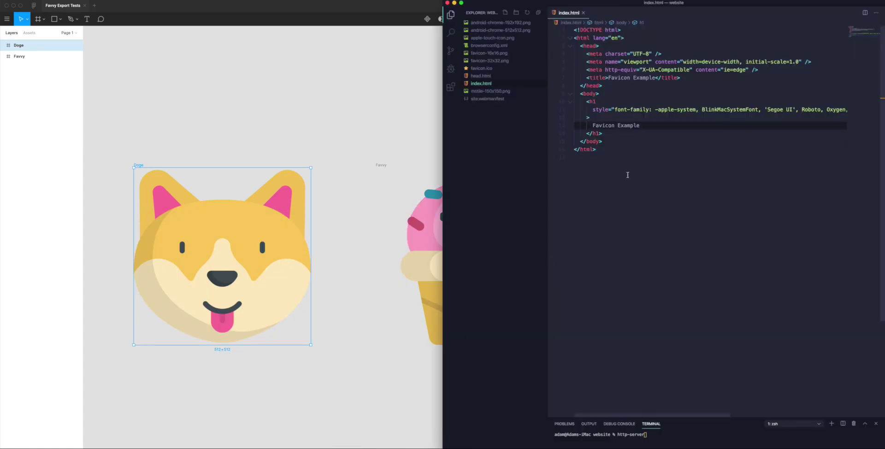
- Open head.html in the code editor to view its favicon link and meta tags
click(626, 156)
click(628, 88)
click(478, 79)
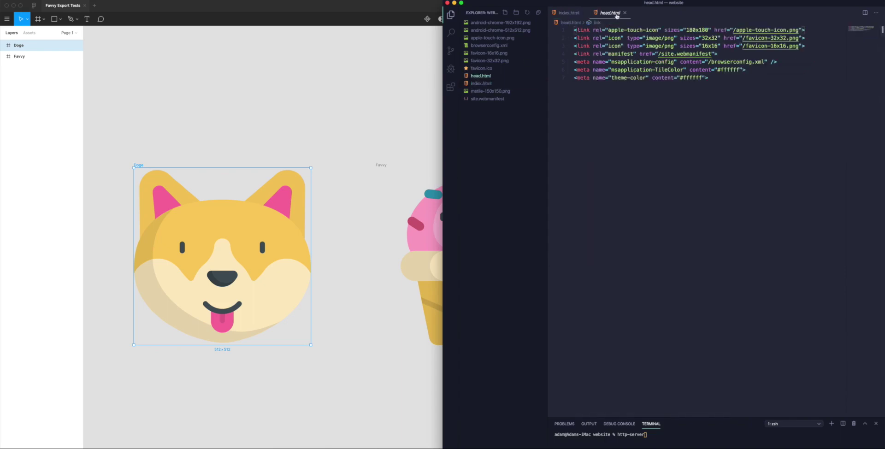
- Paste the seven favicon tags after index.html's title line, then serve the site with http-server
click(565, 14)
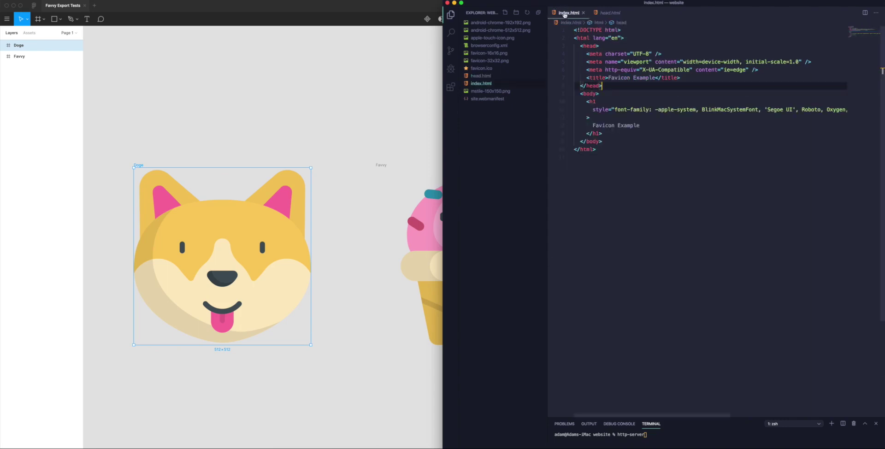
click(697, 78)
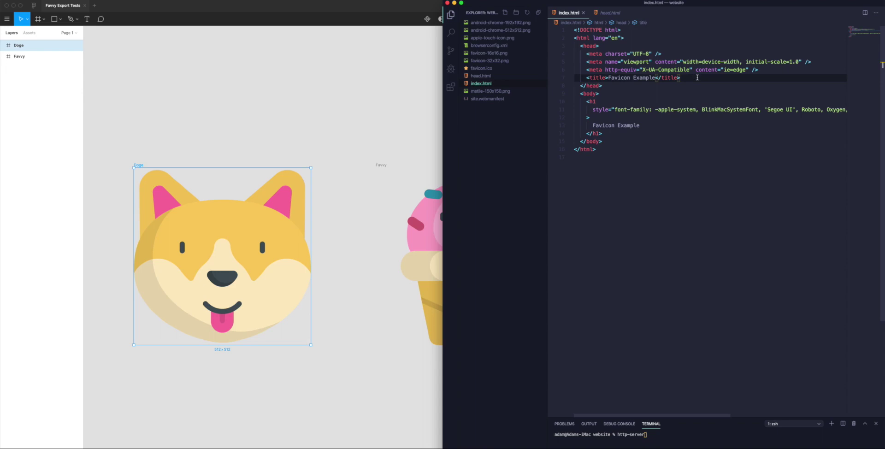
key(Return)
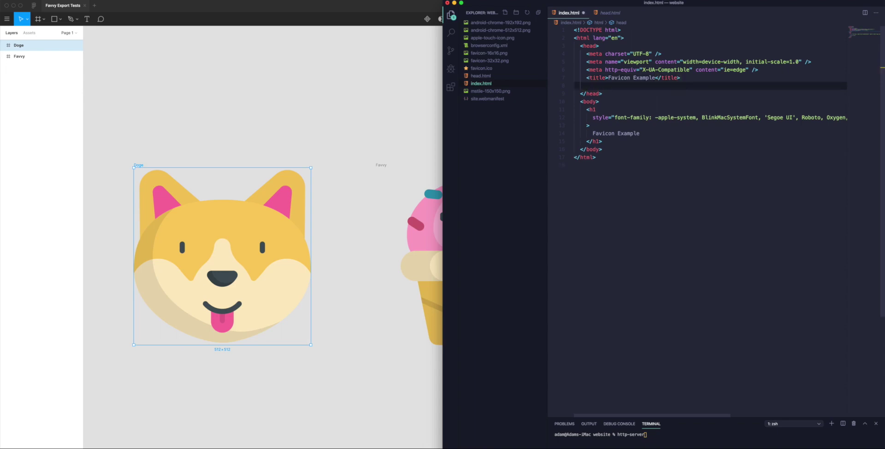
text(<link rel="apple-touch-icon" sizes="180x180" href="/apple-touch-icon.png" /> <link rel="icon" type="image/png" sizes="32x32" href="/favicon-32x32.png" /> <link rel="icon" type="image/png" sizes="16x16" href="/favicon-16x16.png" /> <link rel="manifest" href="/site.webmanifest" /> <meta name="msapplication-config" content="/browserconfig.xml" /> <meta name="msapplication-TileColor" content="#ffffff" /> <meta name="theme-color" content="#ffffff" />)
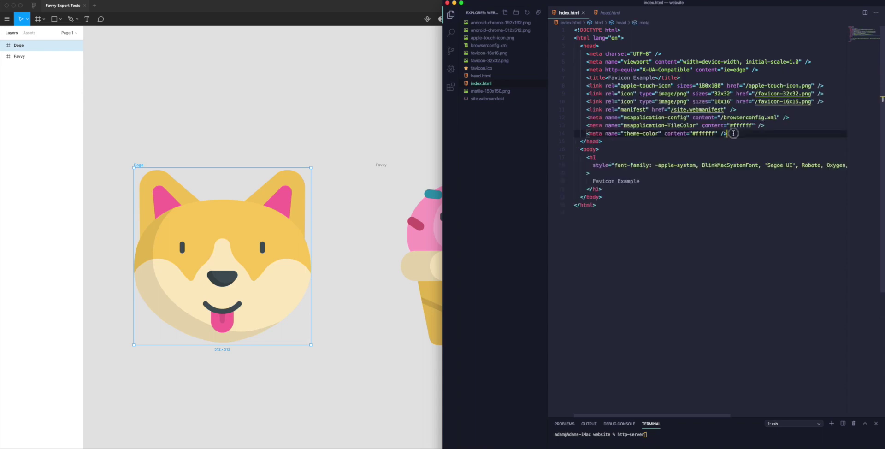
drag(728, 134, 571, 87)
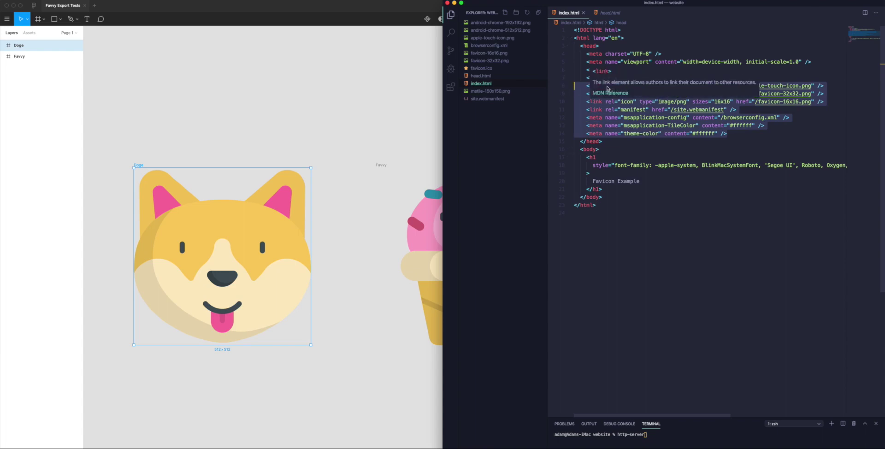
click(737, 133)
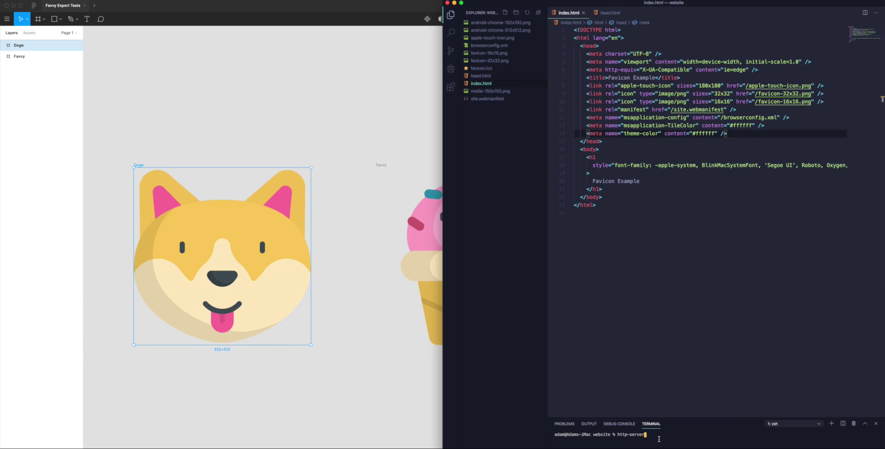
key(Return)
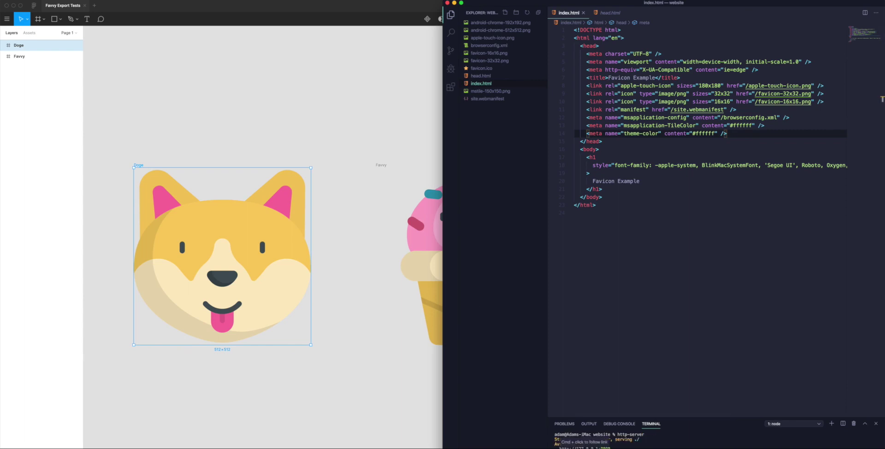
super+click(583, 446)
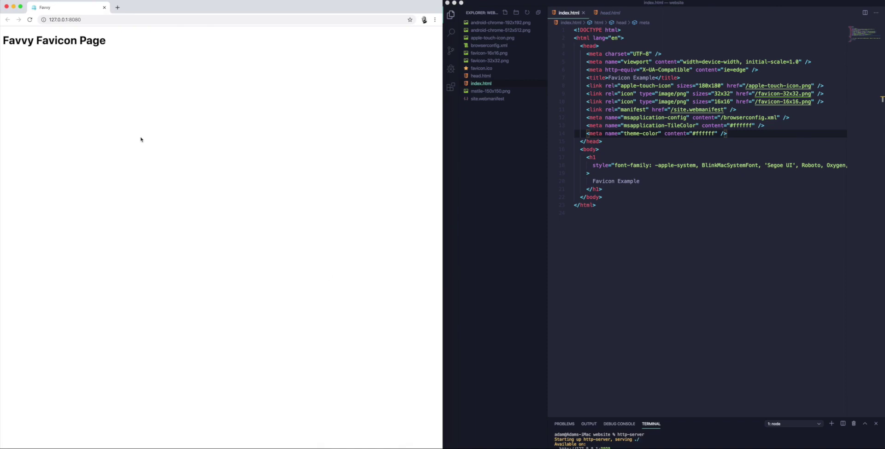
- Reload the Favicon Example page to pick up the new favicon, then review index.html's symbols
mouse_move(148, 6)
mouse_down()
mouse_move(164, 6)
mouse_move(146, 6)
mouse_up()
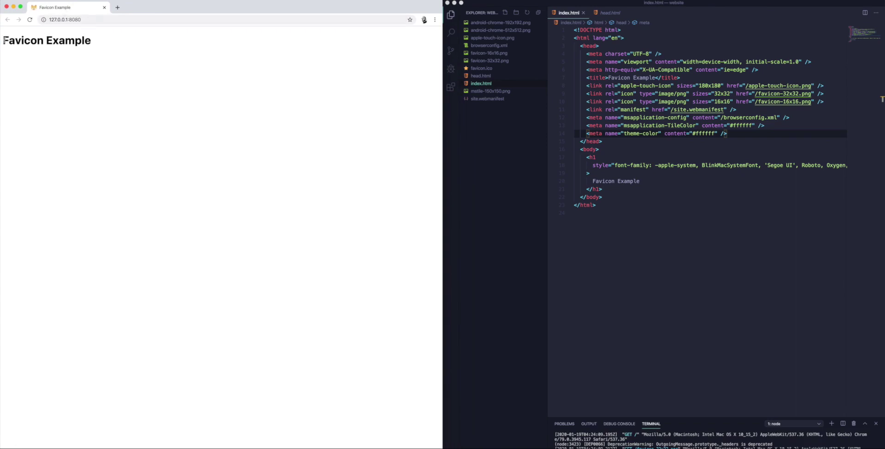
drag(4, 40, 107, 41)
click(106, 41)
click(696, 125)
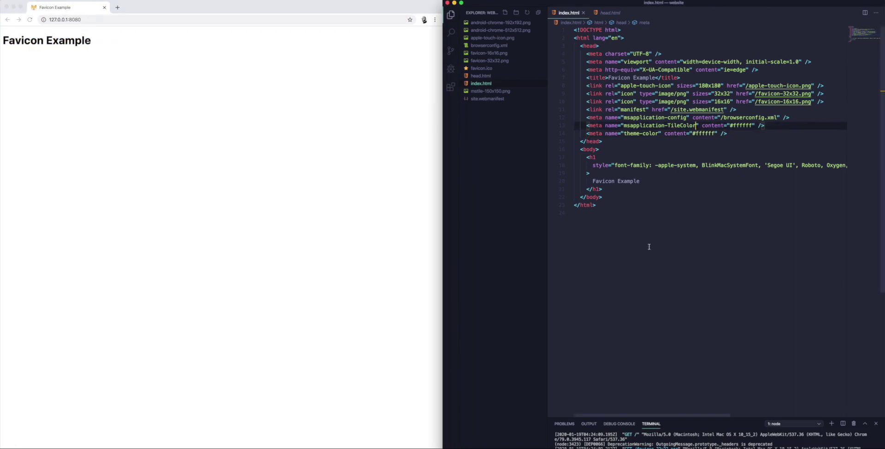
click(605, 188)
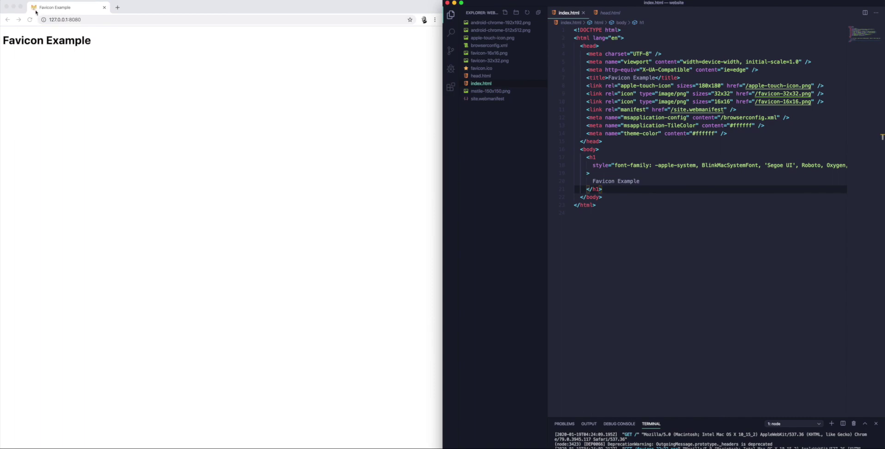
key(super+shift+o)
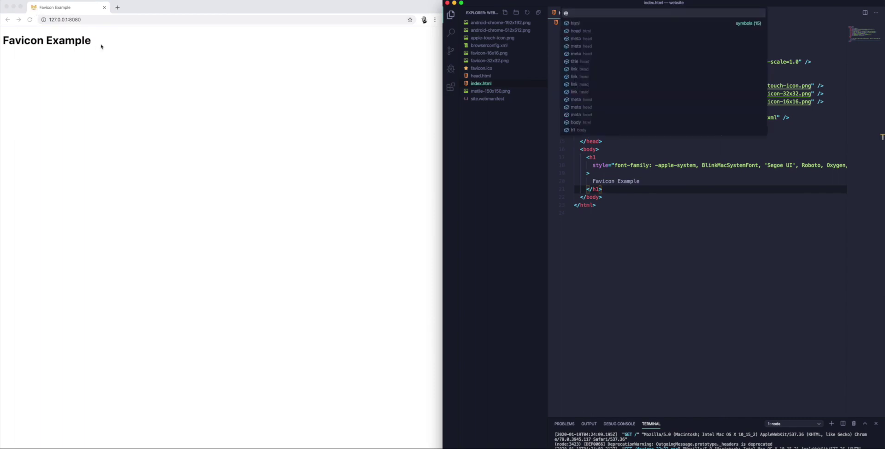
click(688, 145)
key(Up)
- Open the page's HTML source in a new tab and return to the rendered Favicon Example page
right_click(170, 112)
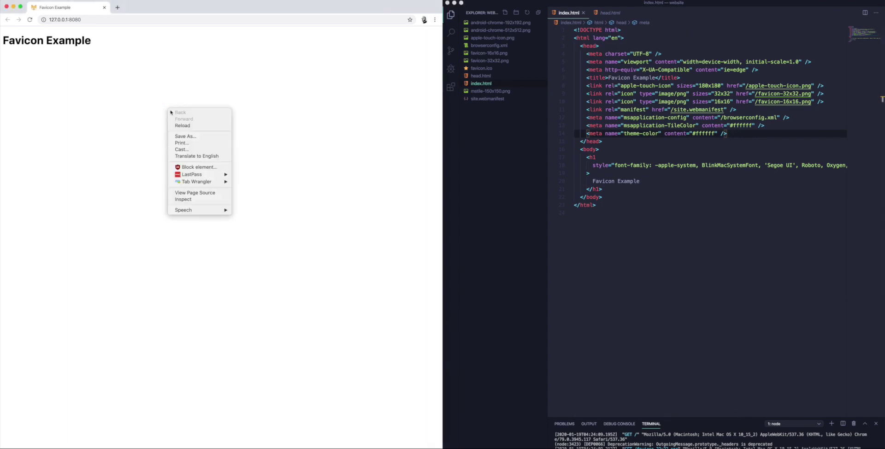
click(195, 193)
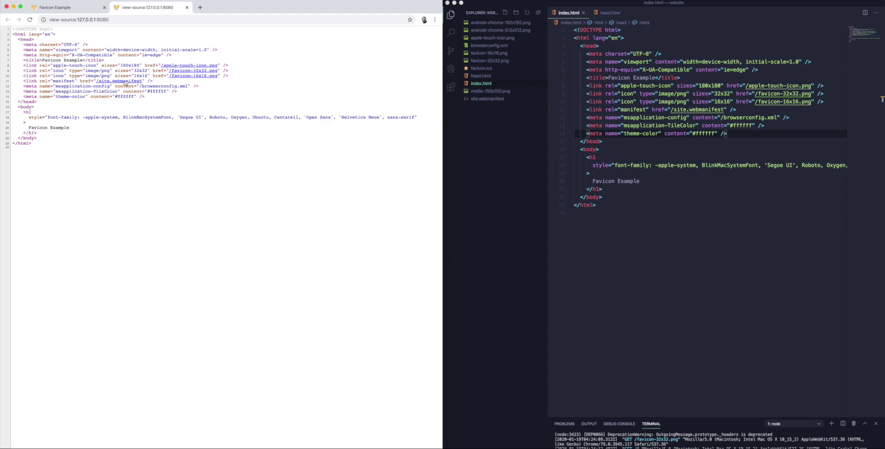
click(70, 10)
click(608, 149)
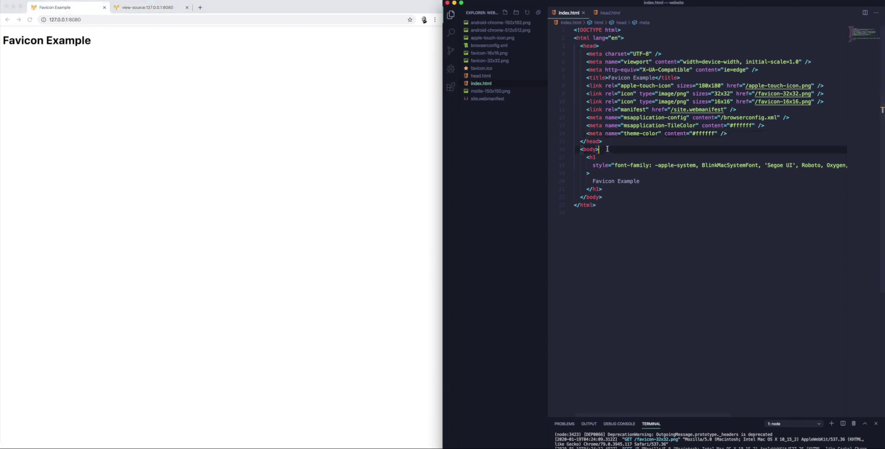
- Open site.webmanifest and check its name and short_name values, both Favvy
click(478, 100)
click(661, 202)
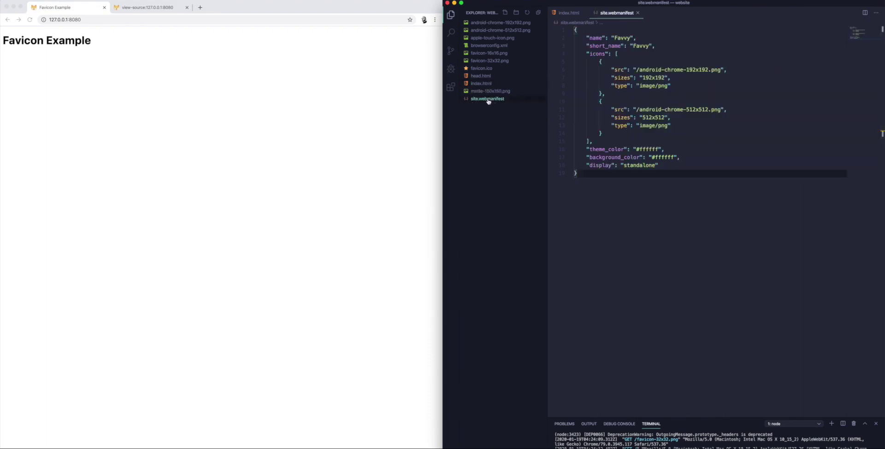
click(646, 50)
click(630, 38)
click(650, 46)
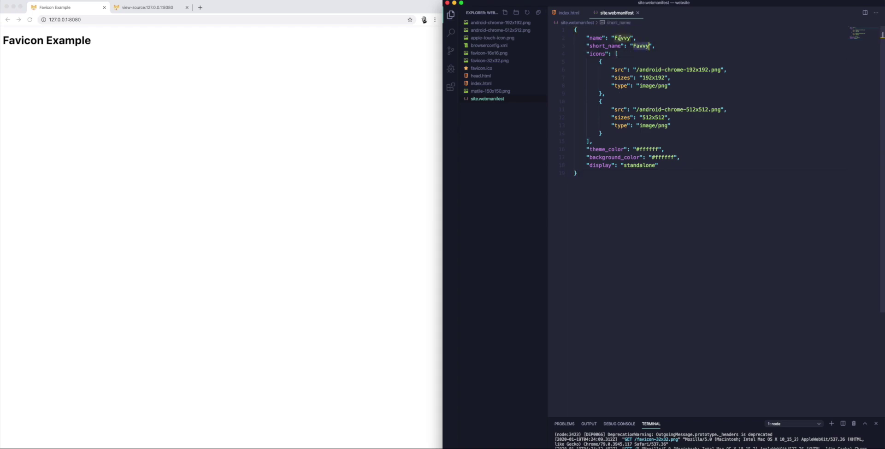
click(629, 38)
- Inspect the manifest's theme_color and background_color values, then open browserconfig.xml
click(644, 149)
click(652, 157)
click(643, 149)
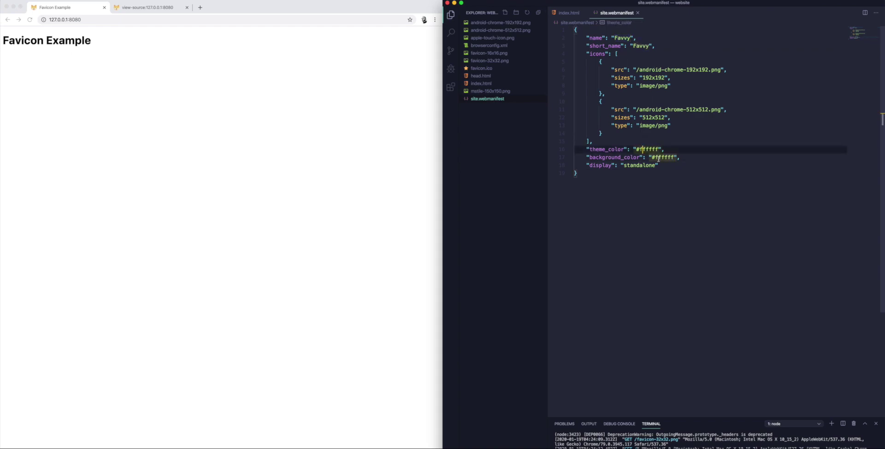
click(674, 158)
double_click(646, 149)
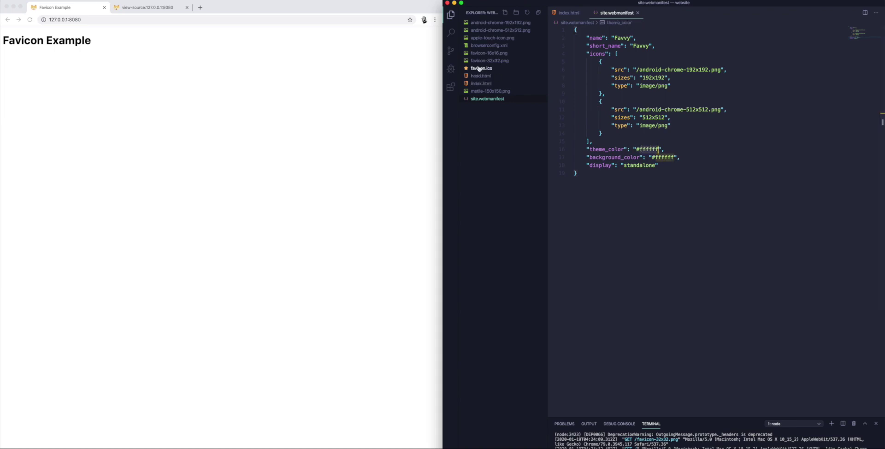
click(481, 46)
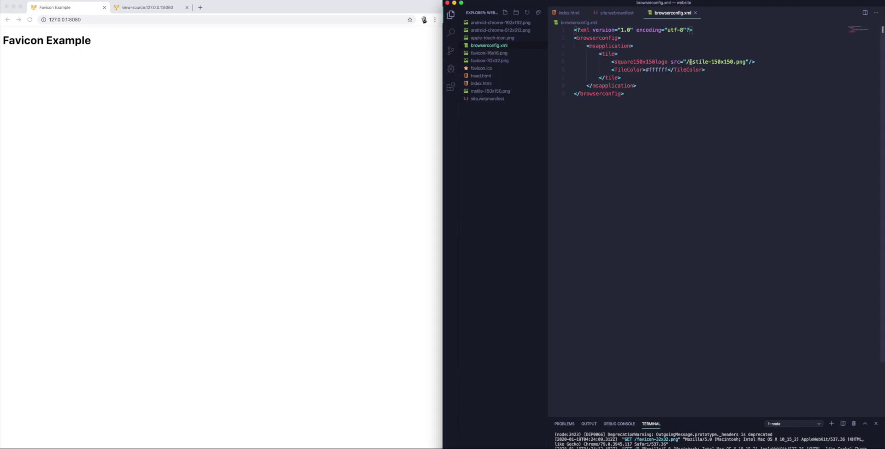
- Check the mstile-150x150.png tile image and browserconfig.xml's TileColor #ffffff
drag(690, 62, 709, 61)
click(487, 92)
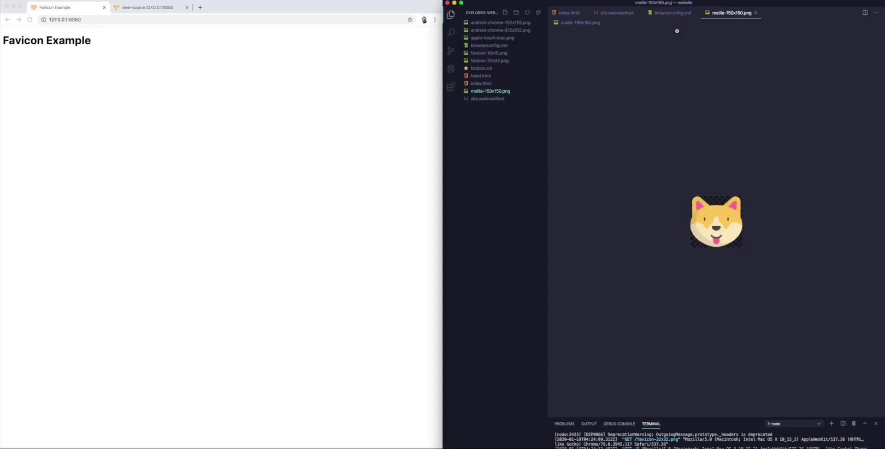
click(667, 15)
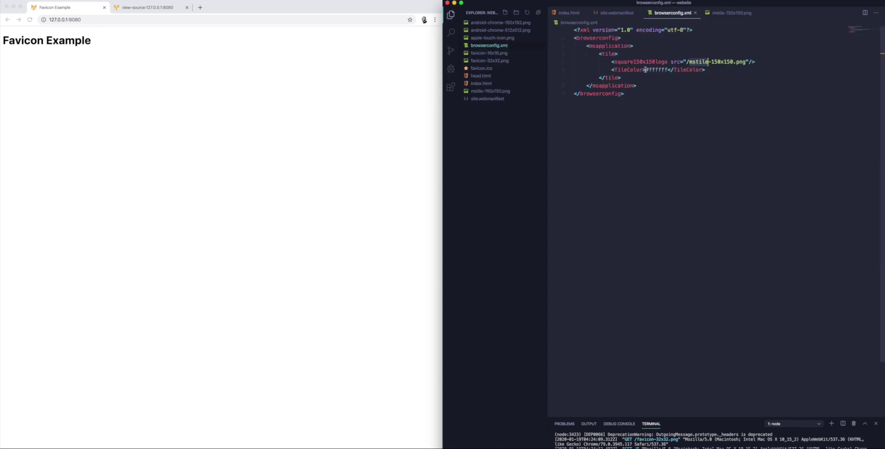
drag(645, 69, 668, 69)
key(Down)
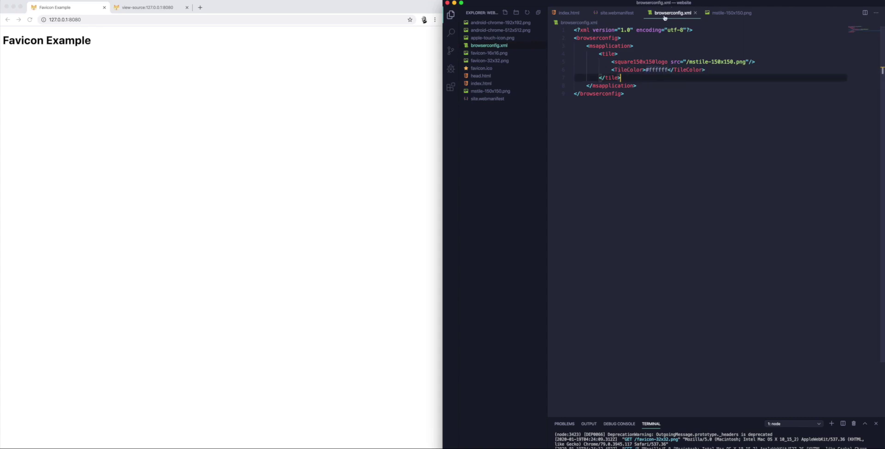
- Close the browserconfig.xml, tile image and site.webmanifest tabs and reopen head.html
click(695, 13)
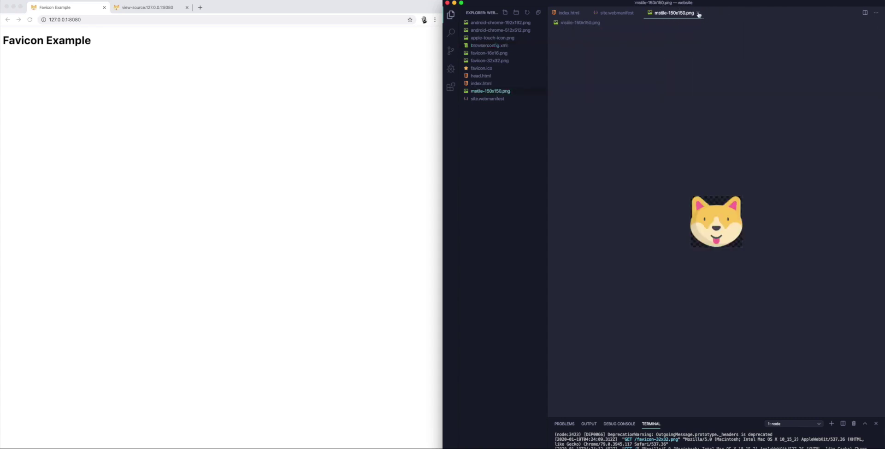
click(698, 13)
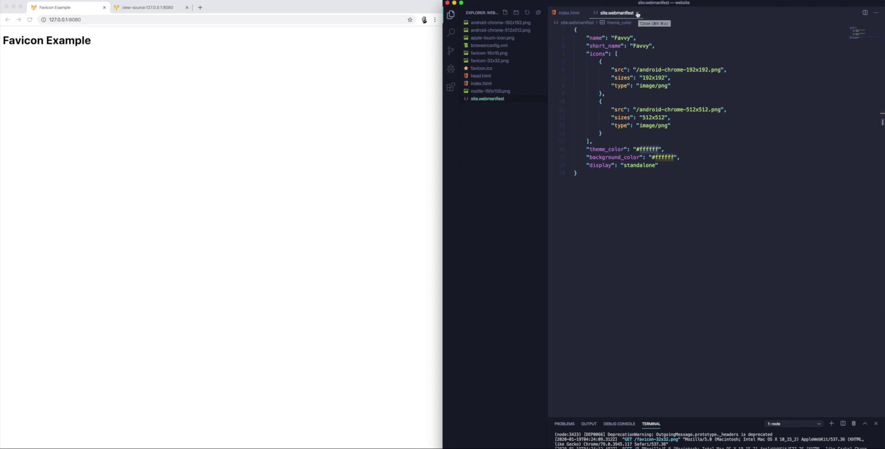
click(638, 13)
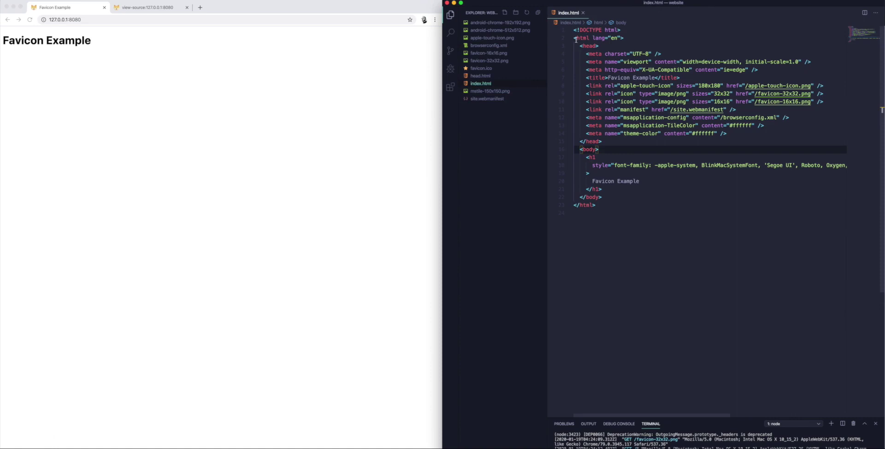
drag(733, 132, 566, 89)
click(649, 85)
click(495, 100)
click(481, 84)
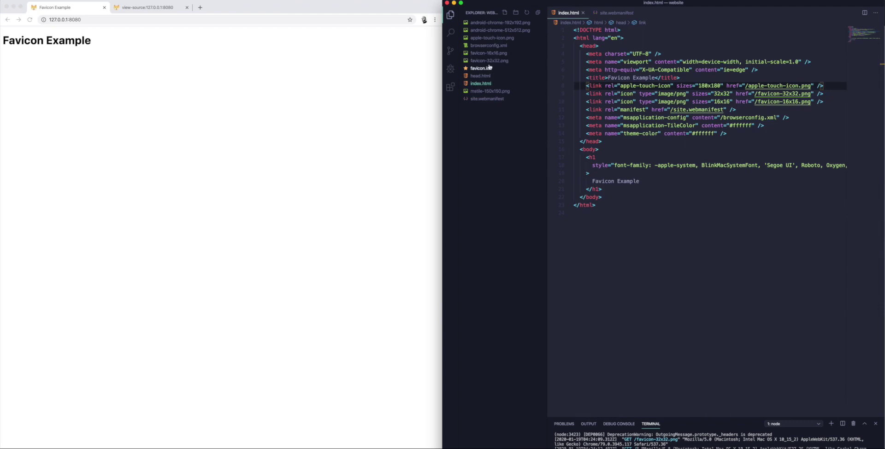
click(477, 77)
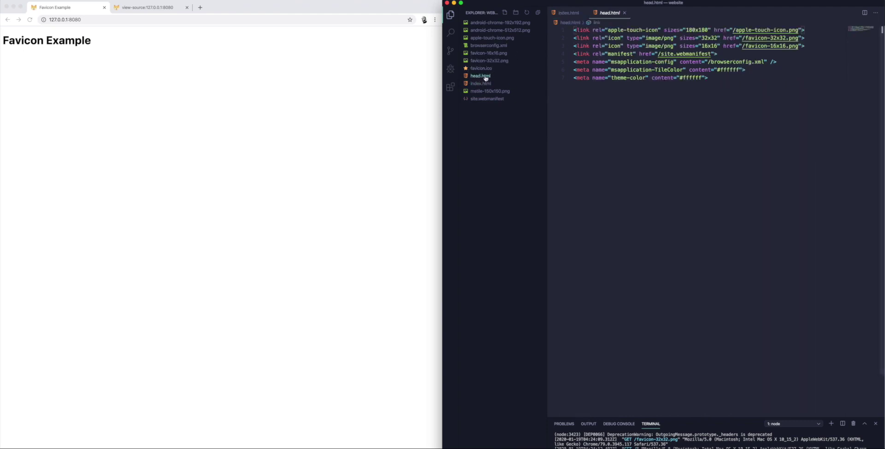
- Delete head.html from the website folder
right_click(477, 77)
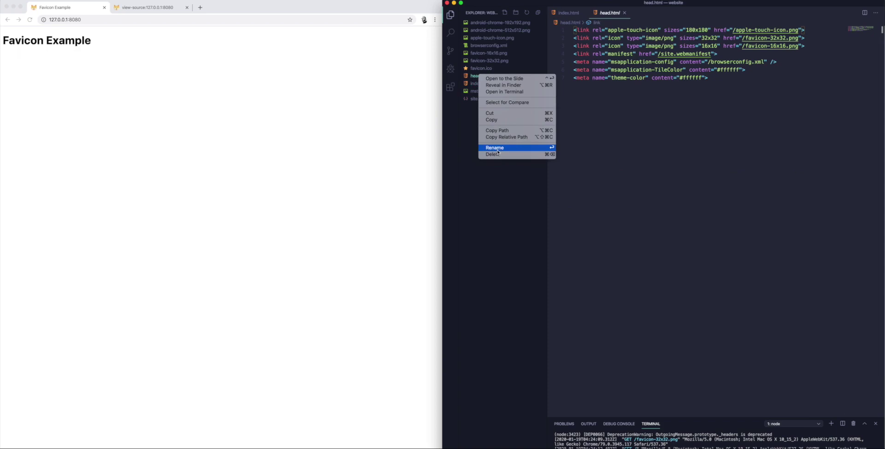
click(495, 156)
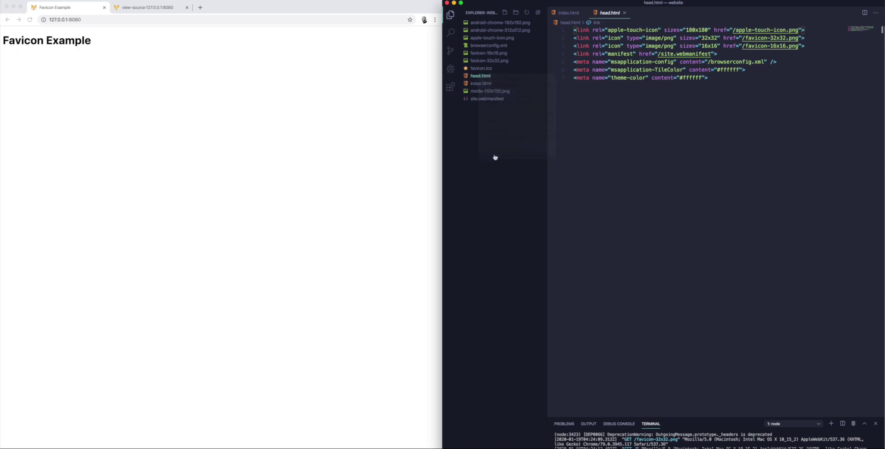
click(708, 51)
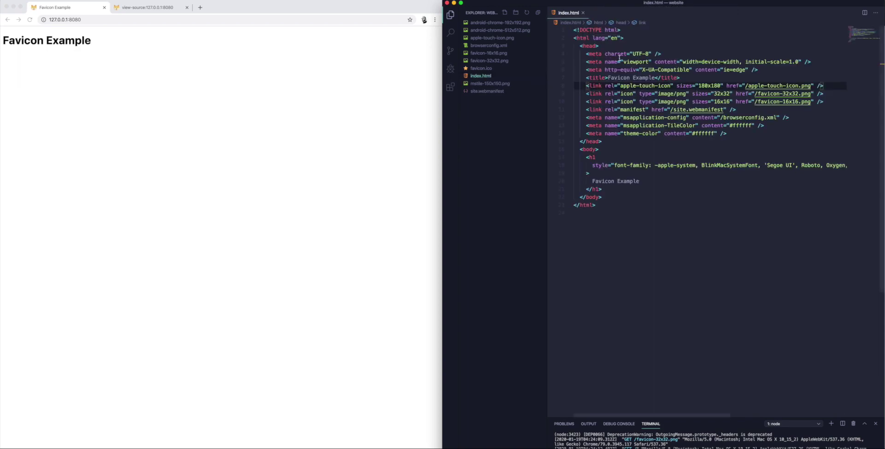
- Close Chrome's view-source tab, leaving the Favicon Example page
click(601, 206)
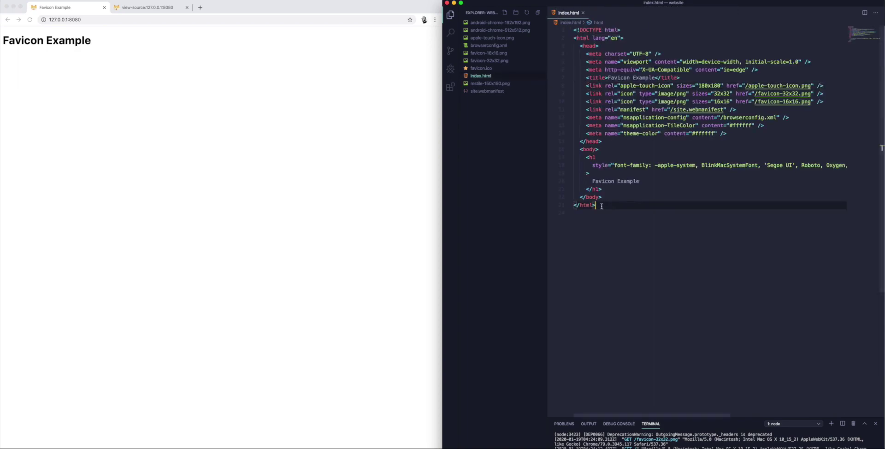
click(629, 29)
click(354, 153)
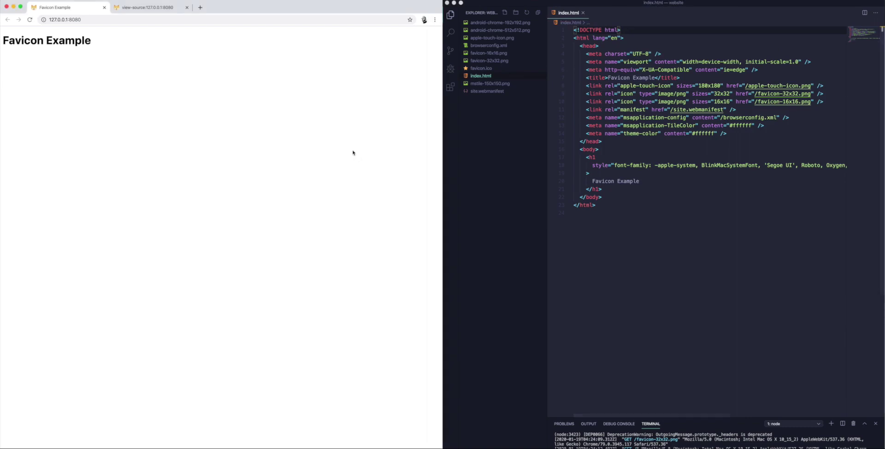
click(187, 7)
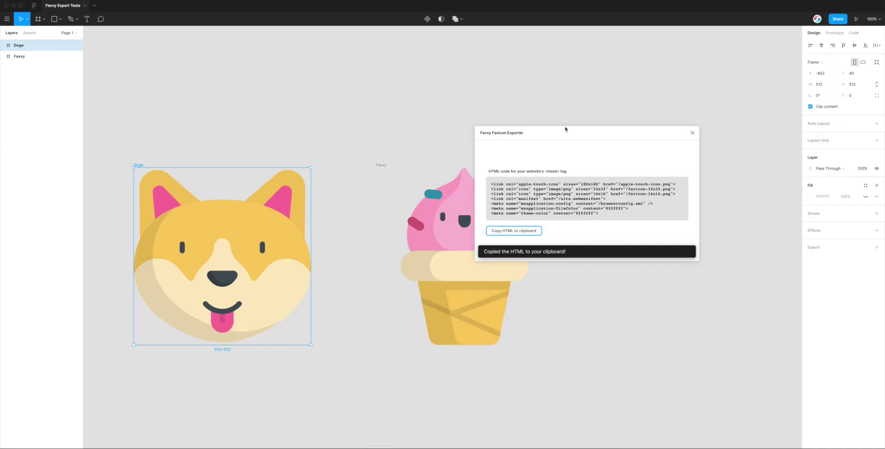
- Close the Favvy exporter in Figma and select the Doge frame
drag(566, 129, 622, 130)
click(748, 134)
click(447, 109)
scroll(177, 186, up, 1)
click(134, 172)
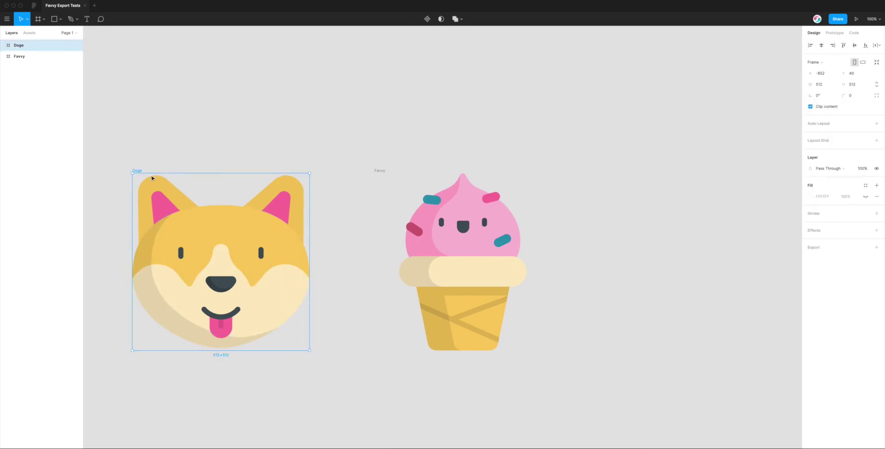
- Draw a new square Frame 1 on the canvas and set its width to 512
mouse_move(139, 172)
mouse_down()
mouse_move(152, 168)
mouse_move(142, 168)
mouse_up()
scroll(283, 158, right, 5)
scroll(315, 139, right, 2)
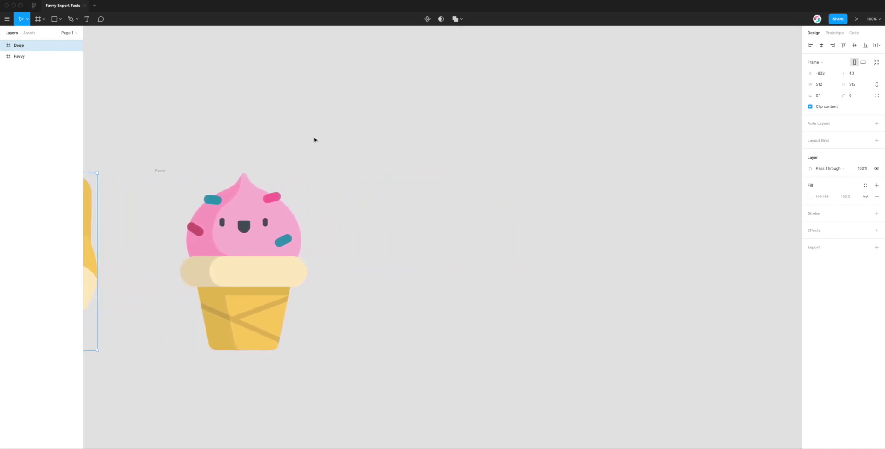
click(44, 19)
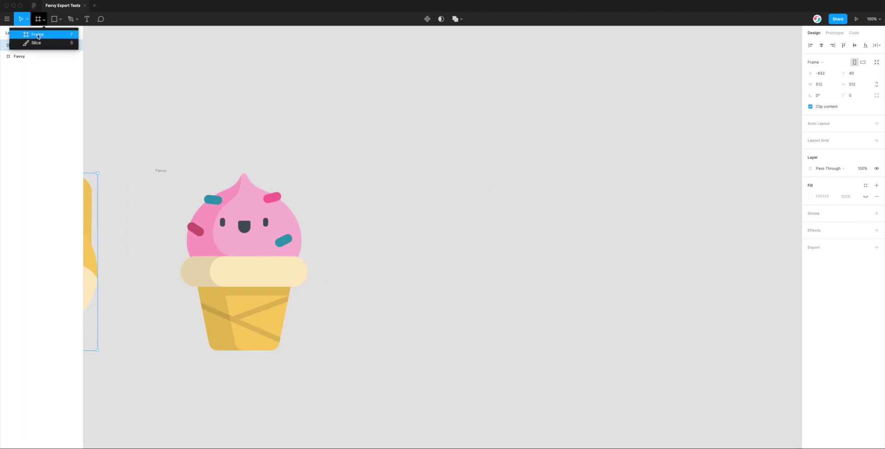
click(38, 35)
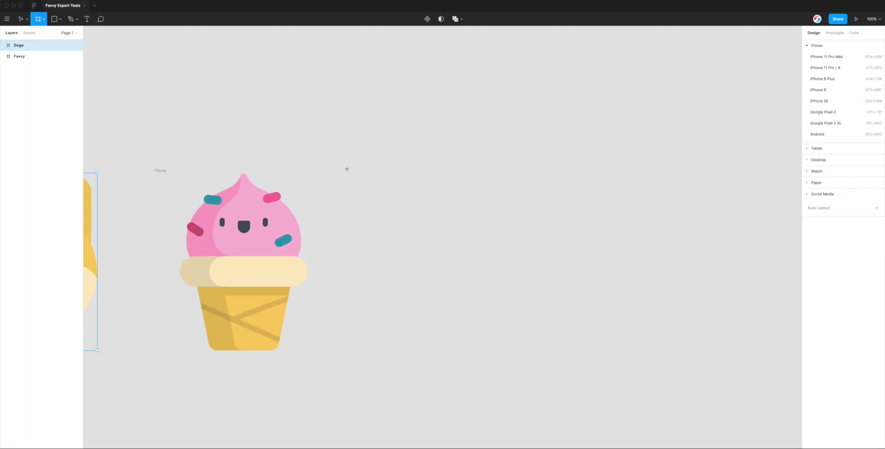
click(43, 20)
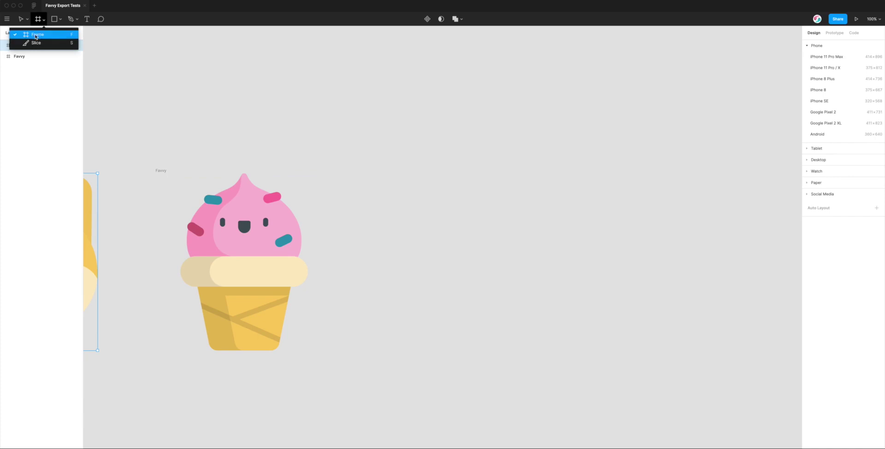
click(35, 36)
mouse_move(349, 169)
mouse_down()
mouse_move(610, 314)
mouse_move(544, 275)
mouse_up()
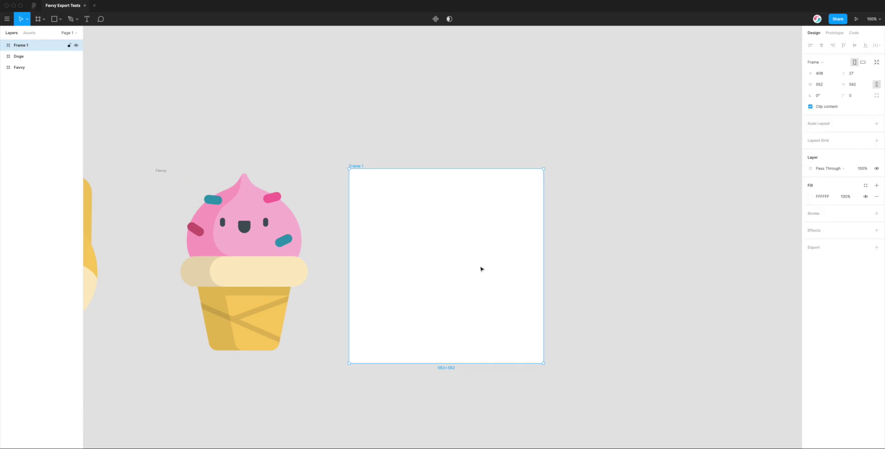
click(828, 86)
key(Return)
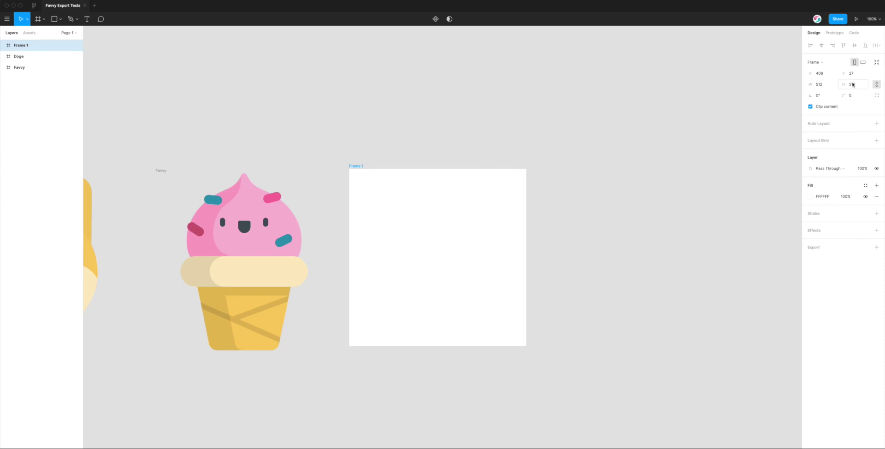
- Move Frame 1 and drag the whole Favvy ice-cream frame onto it
drag(462, 193, 477, 199)
click(323, 139)
scroll(276, 176, right, 2)
click(197, 181)
click(20, 67)
drag(236, 215, 418, 197)
- Nudge the Favvy artwork left and shrink it to 468×468 inside Frame 1
key(Left)
key(Left)
key(Left)
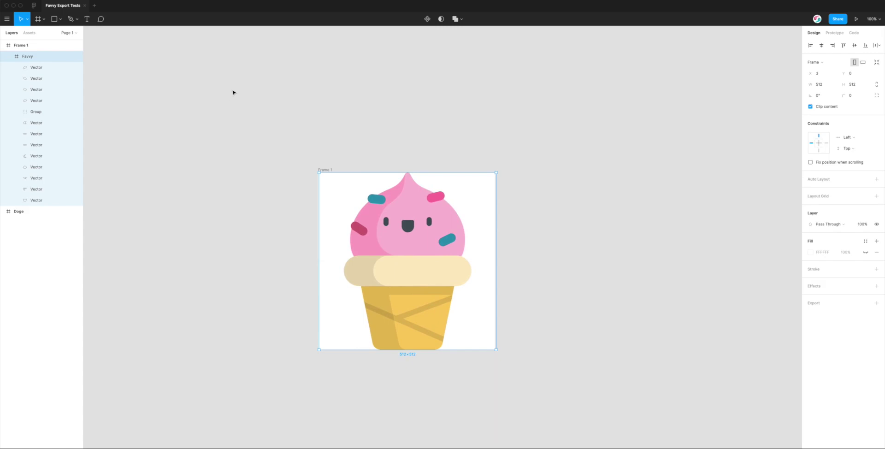
key(Left)
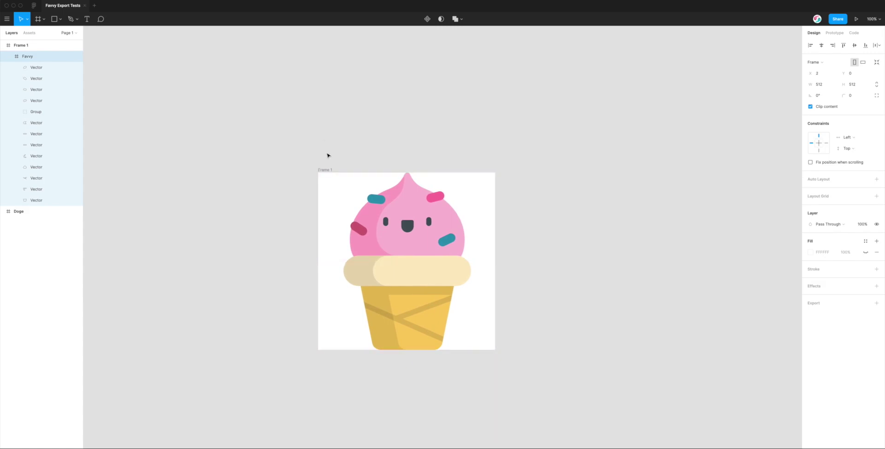
click(381, 224)
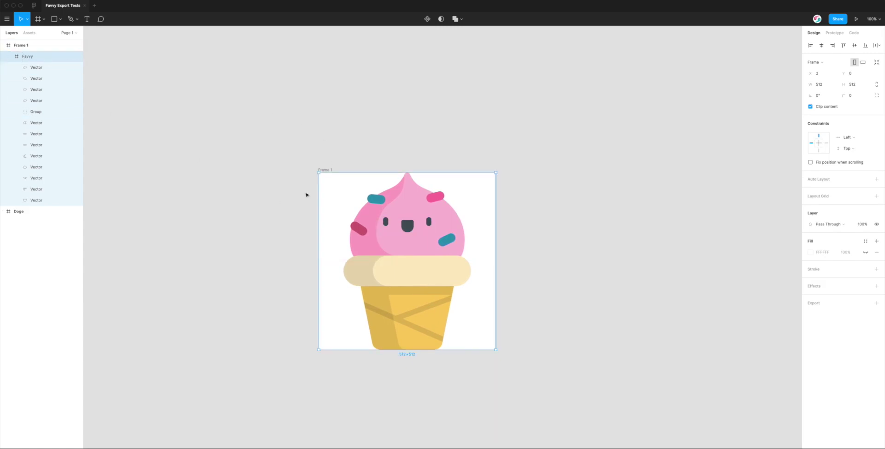
click(319, 172)
drag(319, 172, 333, 179)
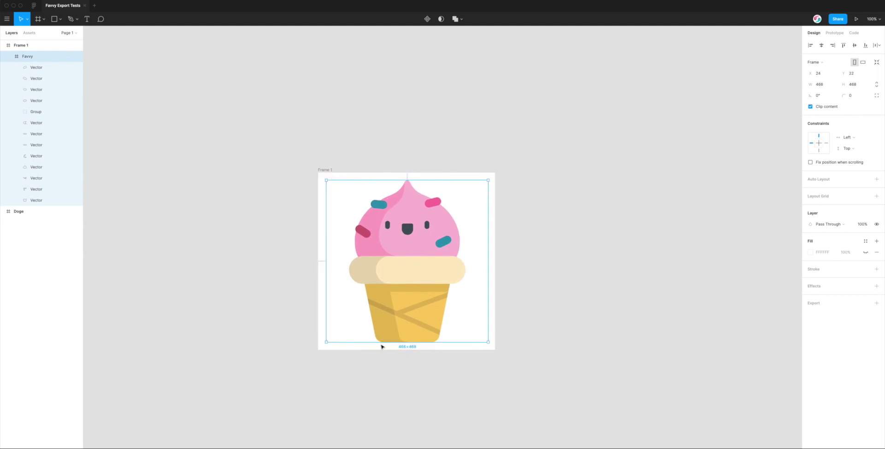
click(287, 224)
- Move Frame 1 up and left on the canvas and select it in Layers
drag(332, 170, 281, 162)
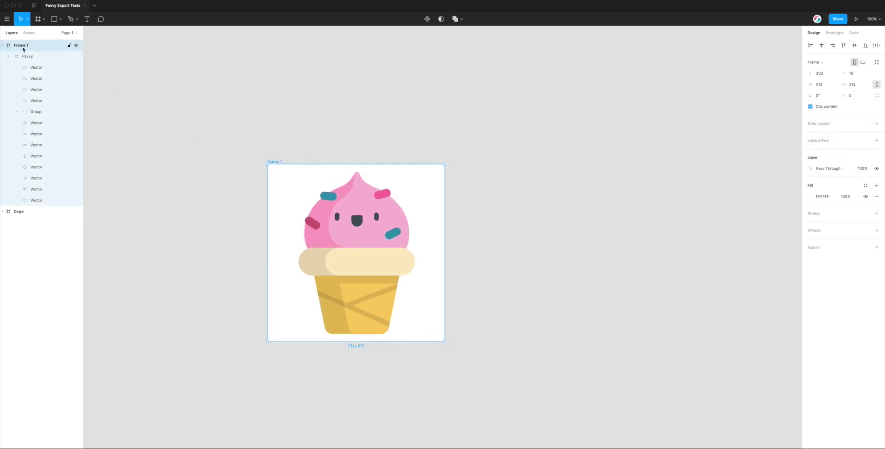
click(258, 114)
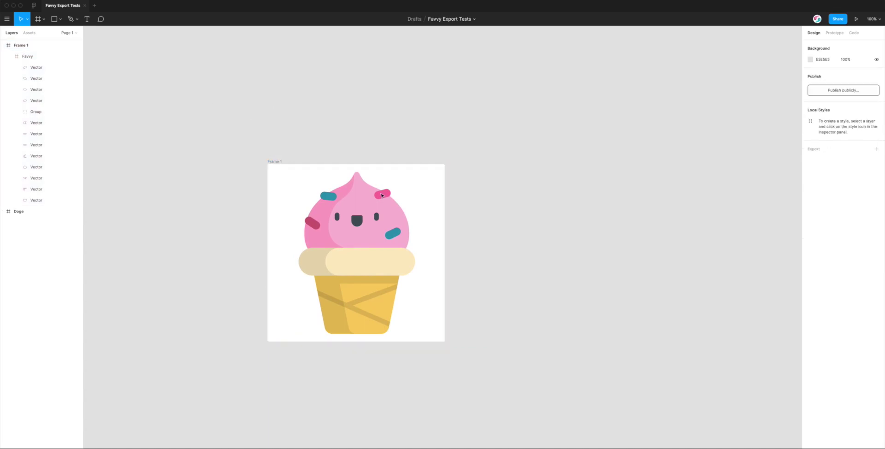
click(22, 47)
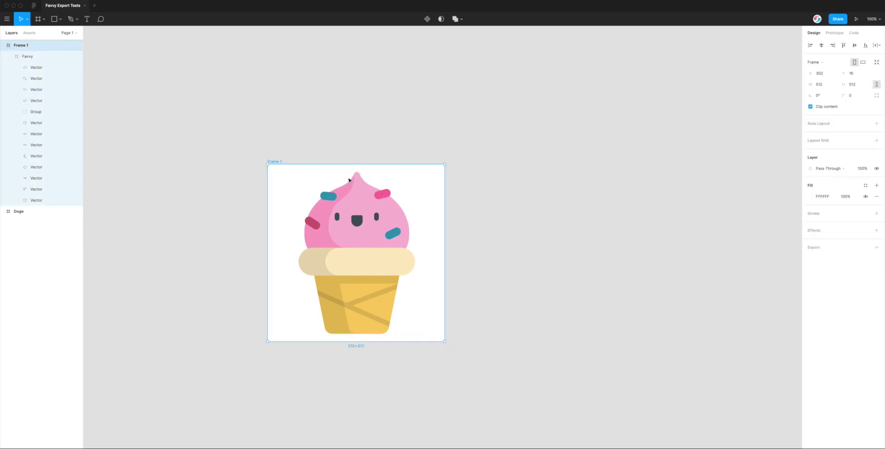
- Set Frame 1's fill to light blue 9FDBEE by sampling the artwork and shifting the hue
click(811, 196)
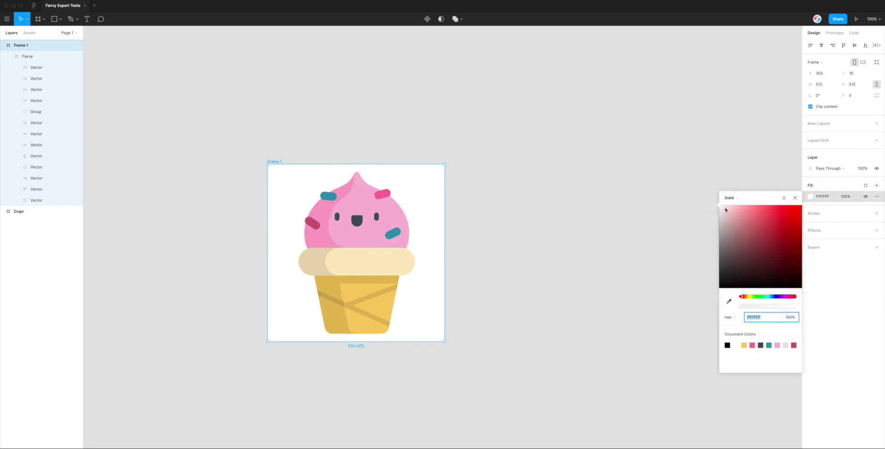
click(729, 301)
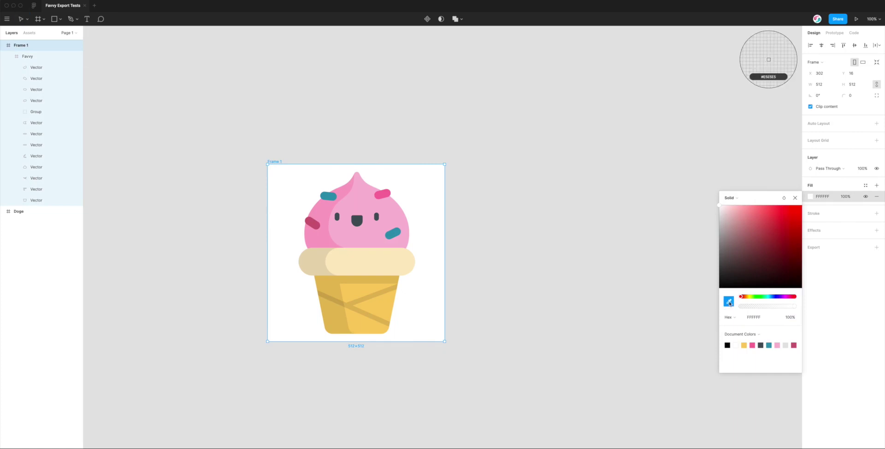
click(366, 234)
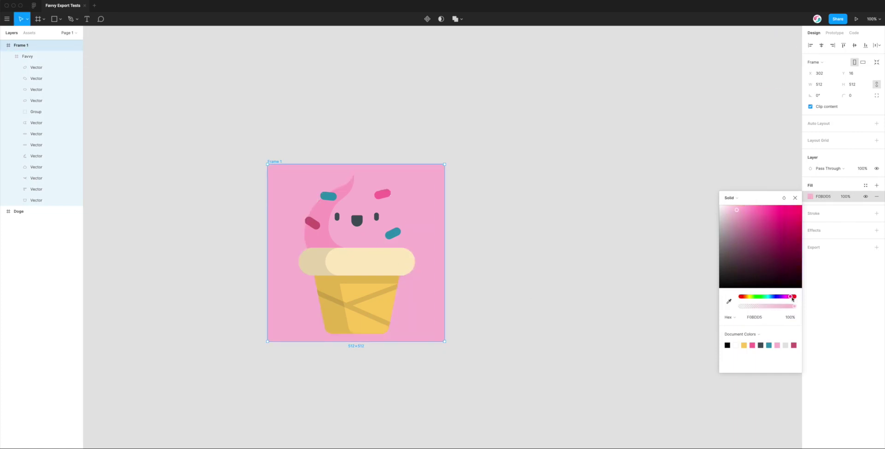
drag(790, 296, 769, 297)
drag(736, 210, 747, 214)
click(538, 241)
- Compare selections of Frame 1 and the Favvy frame, ending with Frame 1 selected
click(28, 45)
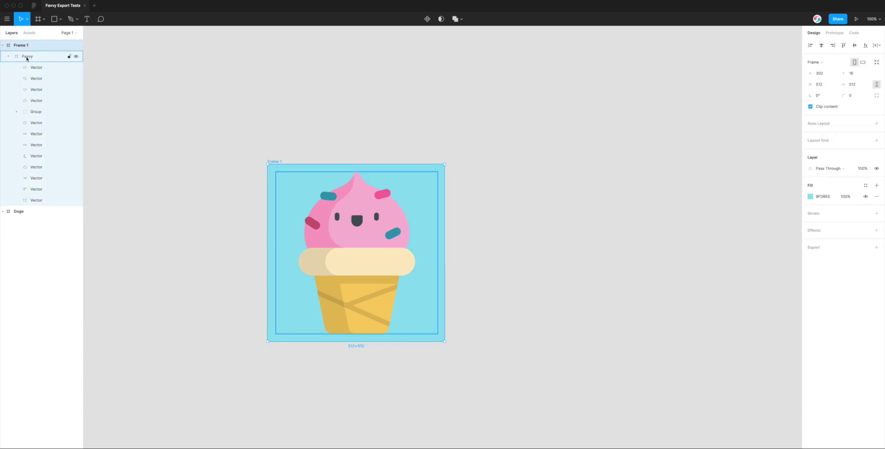
click(158, 123)
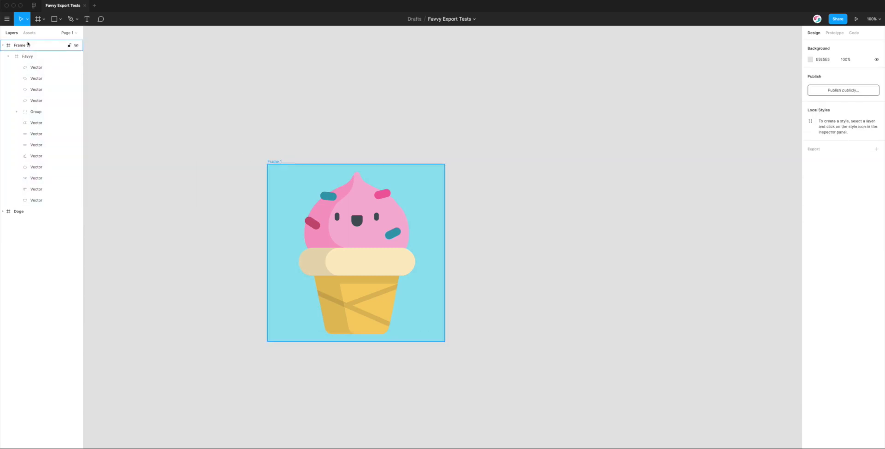
click(26, 57)
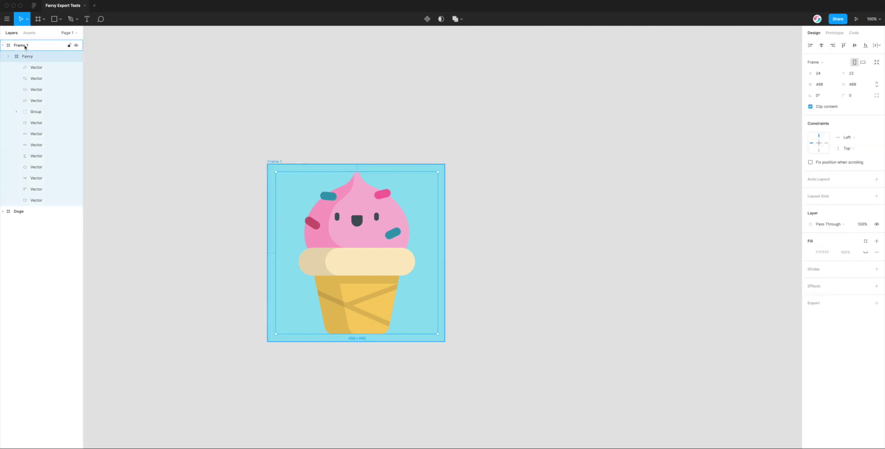
click(19, 45)
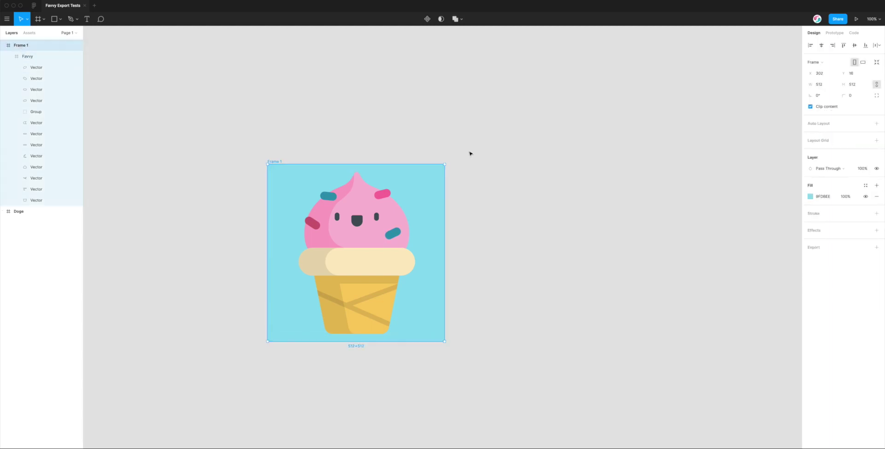
- Launch the Favvy Favicon Exporter plugin on Frame 1 and enter the website name Favvy
right_click(354, 134)
mouse_move(378, 164)
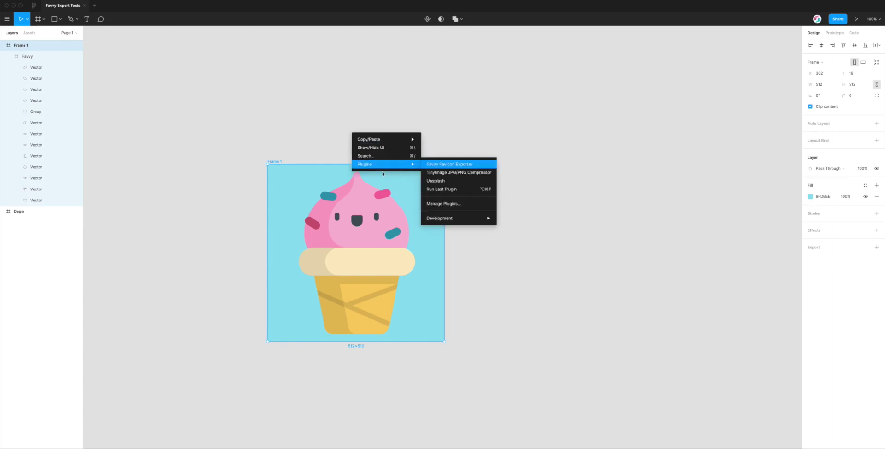
click(443, 166)
drag(592, 134, 548, 186)
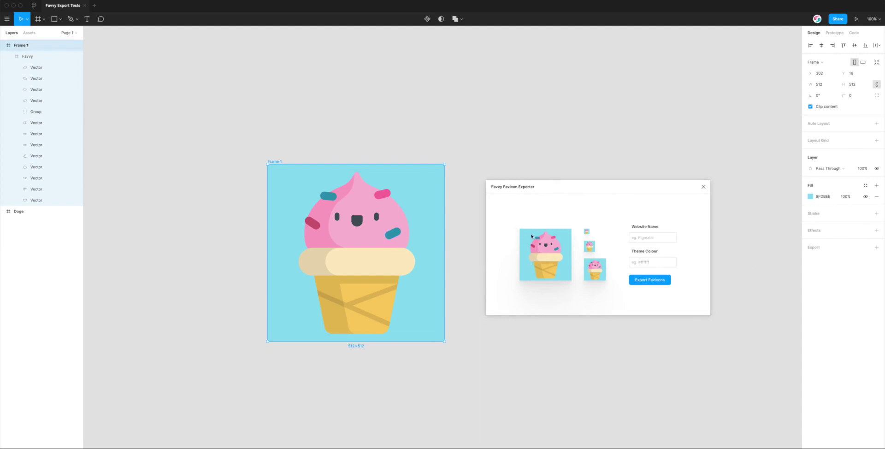
click(646, 237)
text(Favvy)
- Reselect Frame 1 and copy its fill hex value 9FDBEE
click(475, 138)
click(435, 170)
click(21, 47)
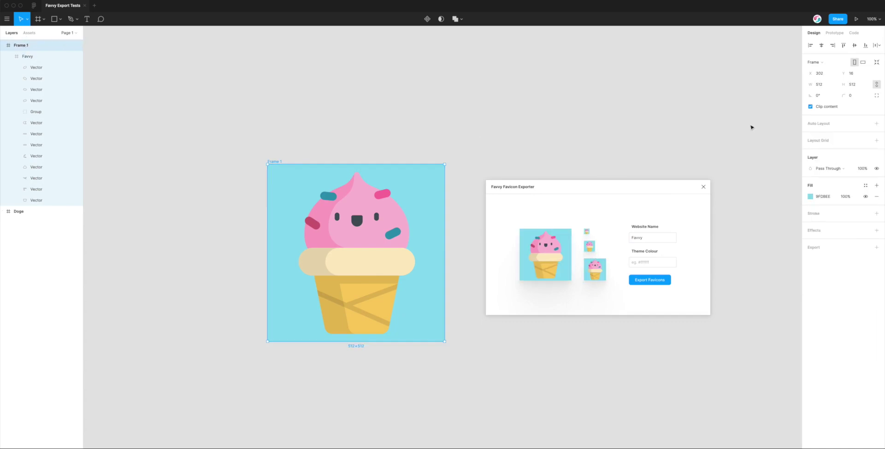
click(822, 196)
right_click(824, 195)
click(835, 223)
click(621, 212)
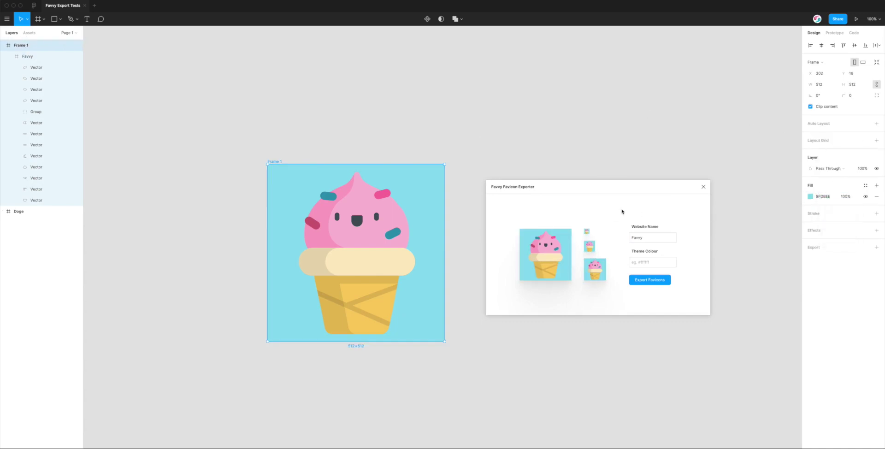
- Paste #9FDBEE into the exporter's Theme Colour field
click(643, 263)
text(#)
key(super+v)
drag(649, 261, 619, 264)
drag(648, 261, 622, 264)
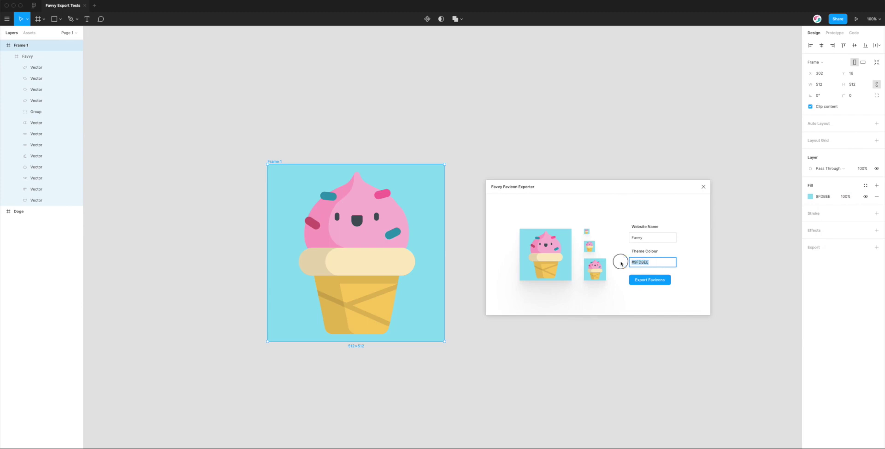
key(Left)
drag(650, 261, 623, 262)
click(649, 263)
- Export the favicons as favvy.zip to the Desktop and copy the generated head HTML
click(648, 282)
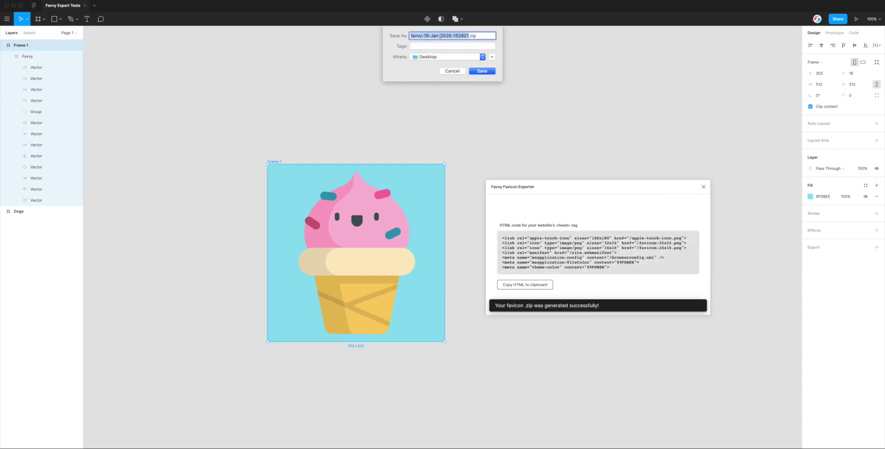
text(favvy)
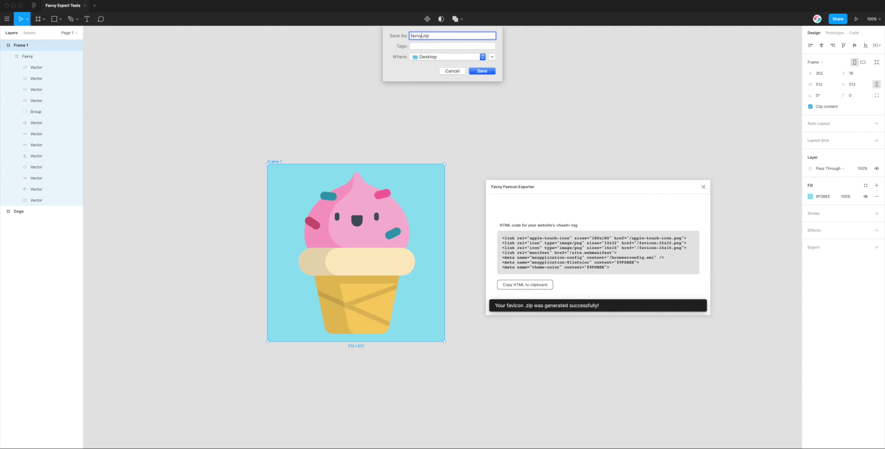
click(483, 71)
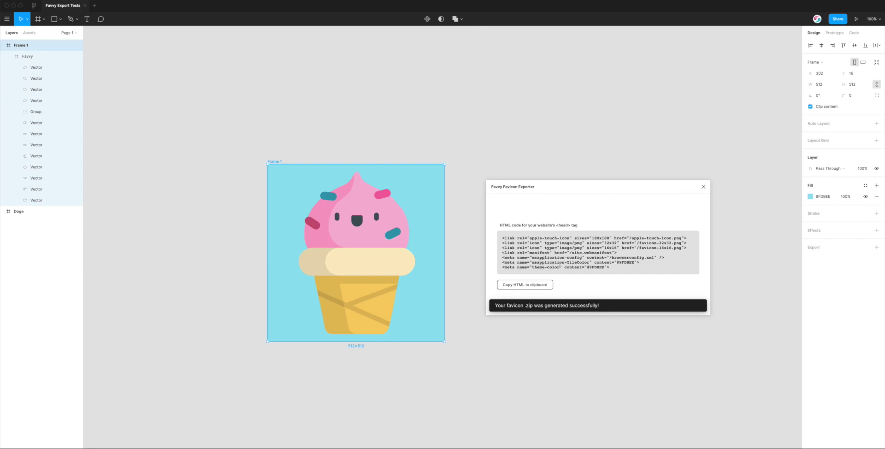
click(530, 287)
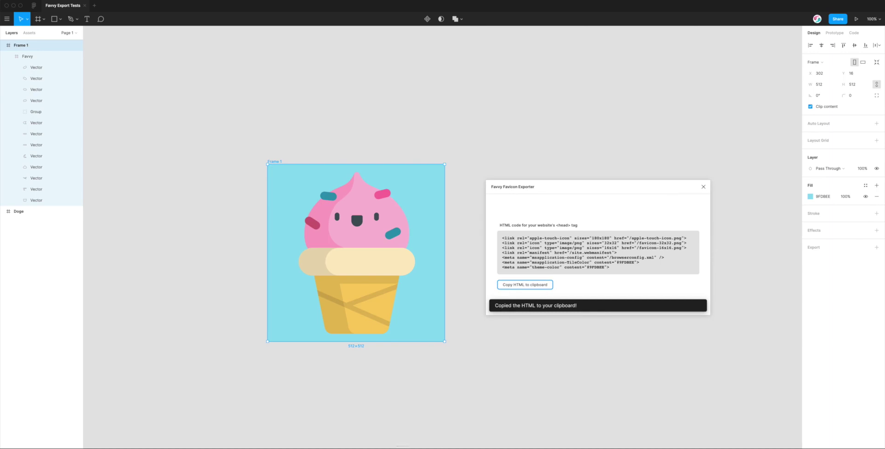
key(super+Tab)
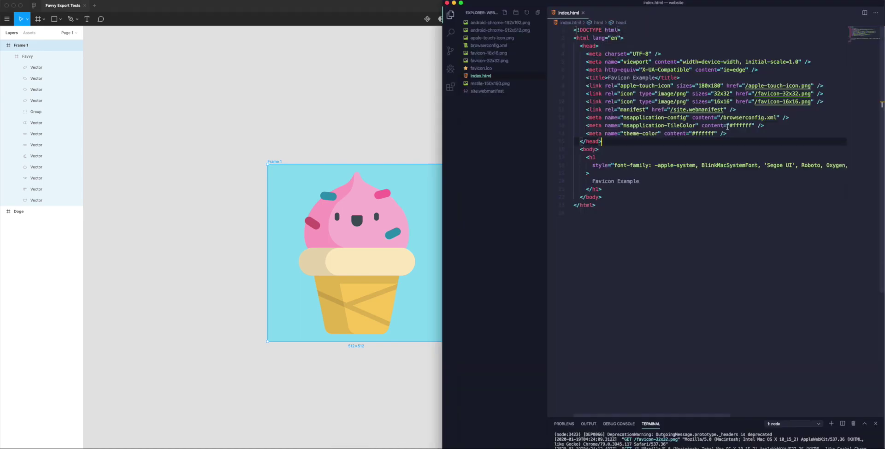
- Unzip favvy.zip on the Desktop and open the extracted favvy folder
click(734, 133)
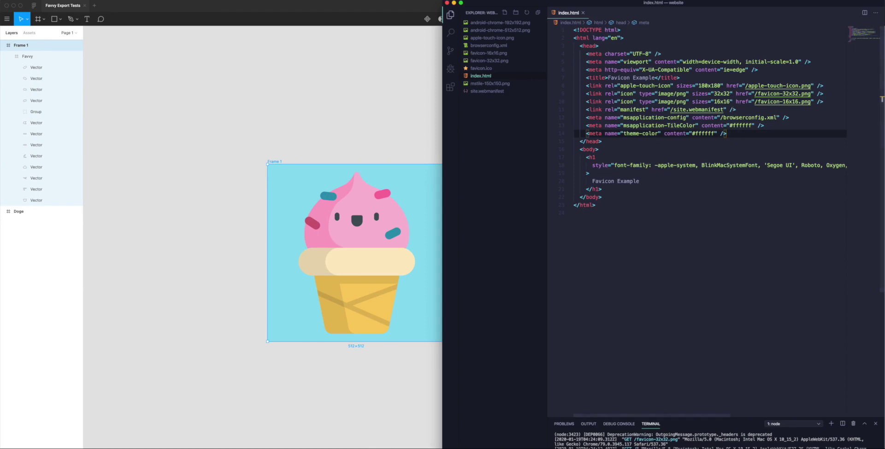
key(super+Tab)
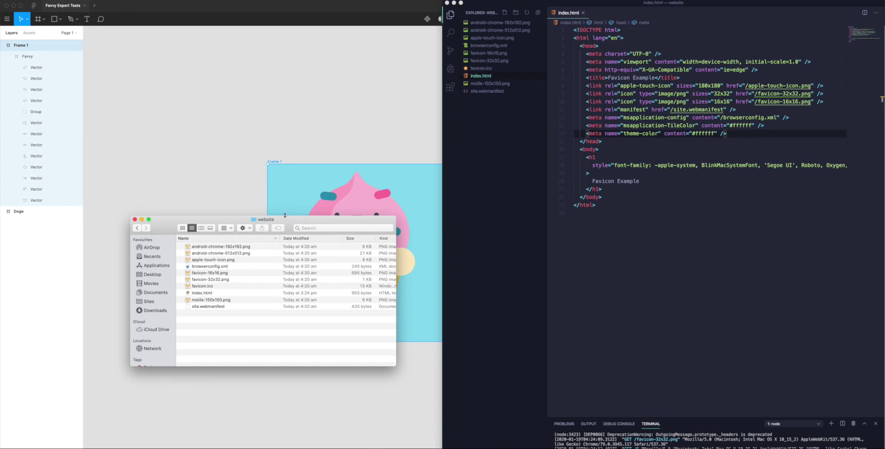
drag(284, 215, 281, 218)
click(155, 277)
click(200, 250)
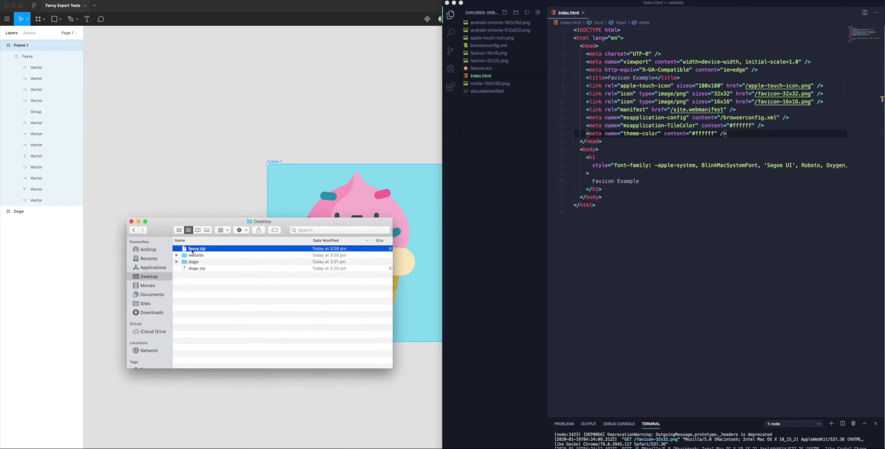
double_click(195, 249)
double_click(194, 248)
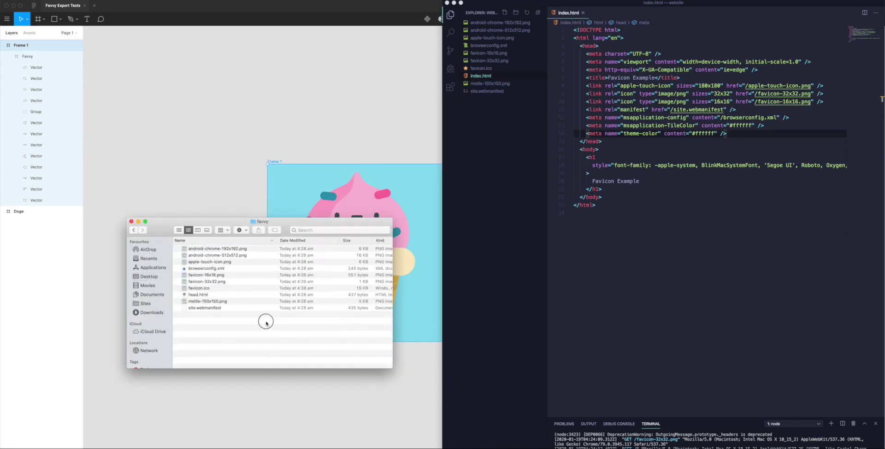
- Copy the exported favicon files, minus head.html, into the website folder, replacing the old ones
drag(262, 321, 212, 243)
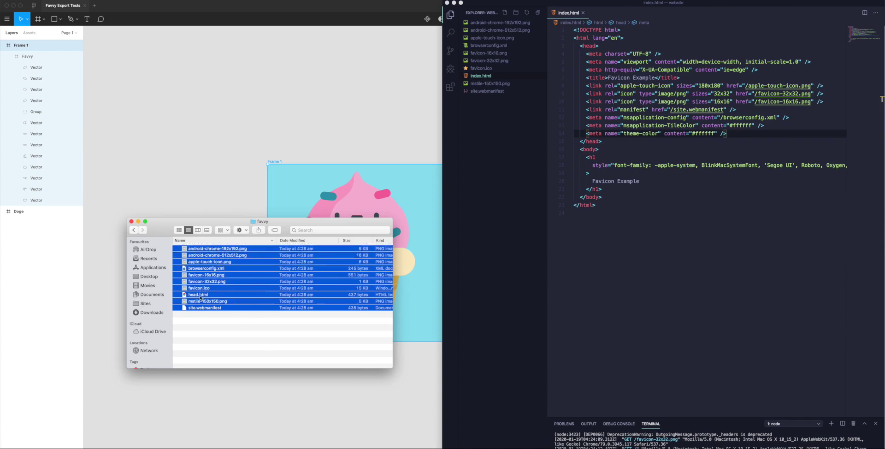
super+click(195, 295)
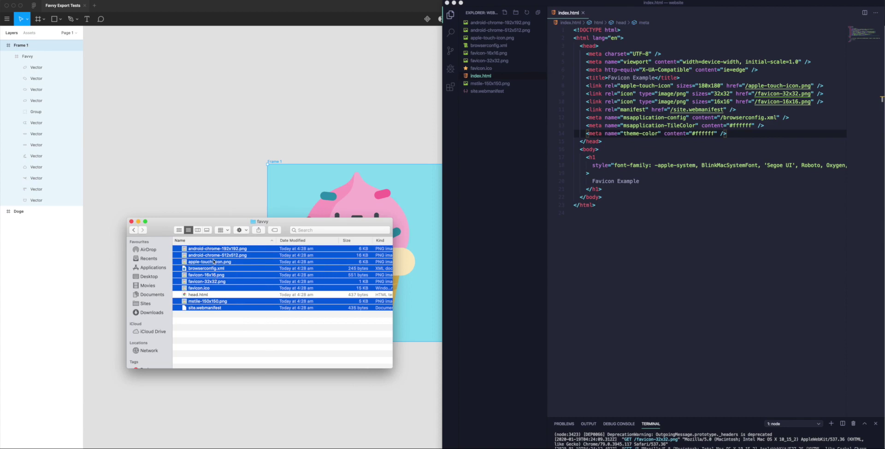
click(147, 277)
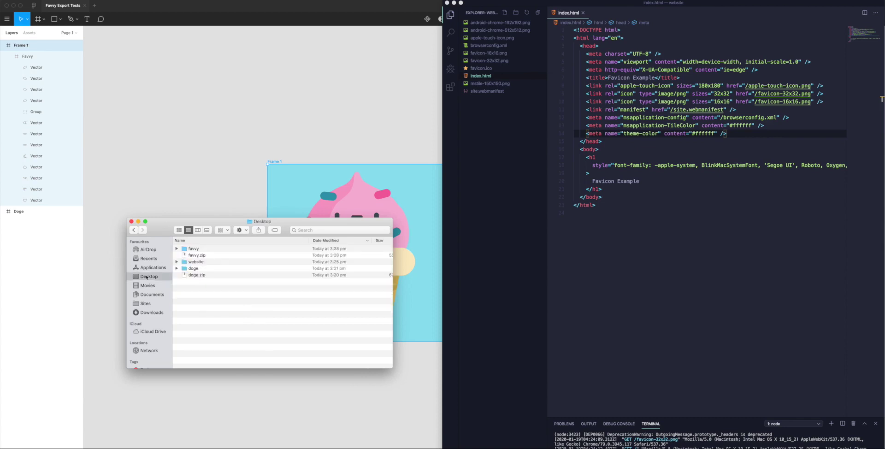
double_click(194, 261)
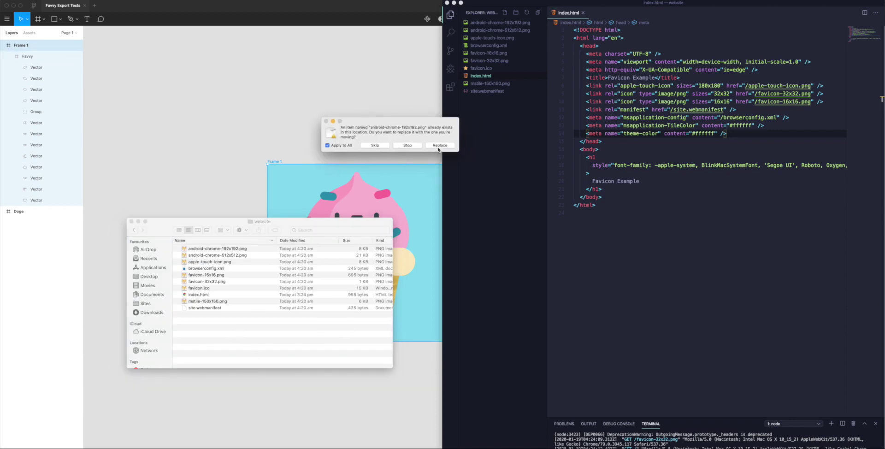
click(440, 146)
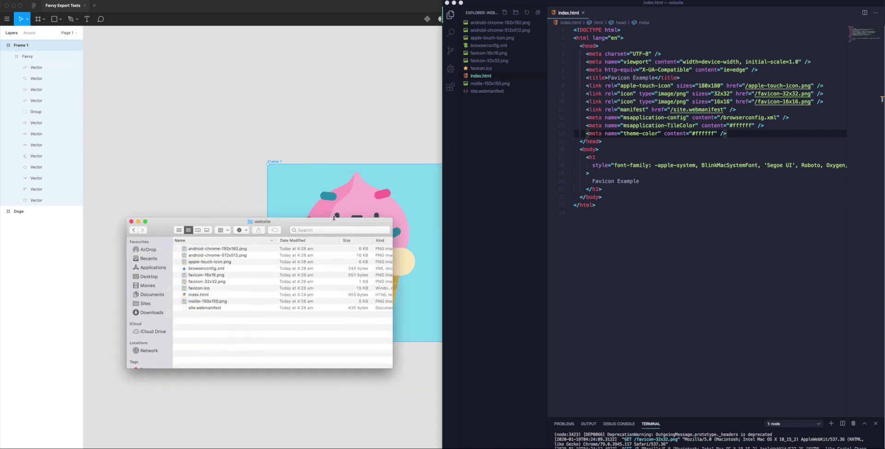
- Return to index.html in VS Code, then switch to Chrome's Favicon Example page
drag(336, 225, 345, 224)
click(645, 240)
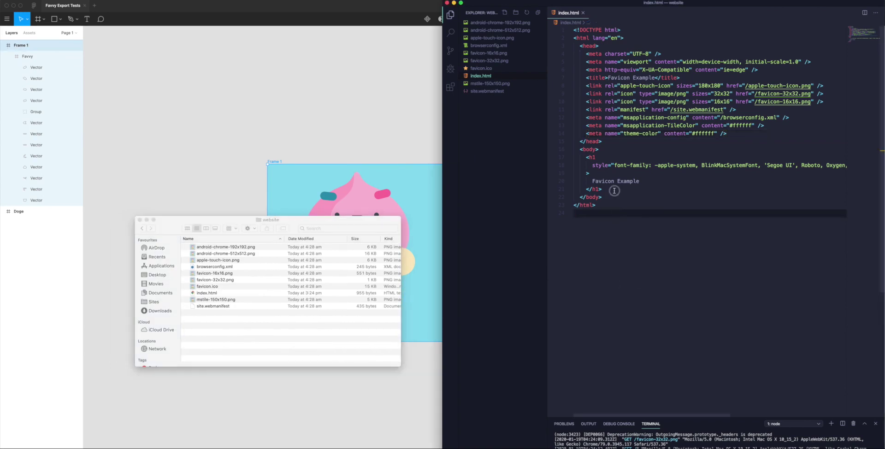
click(614, 191)
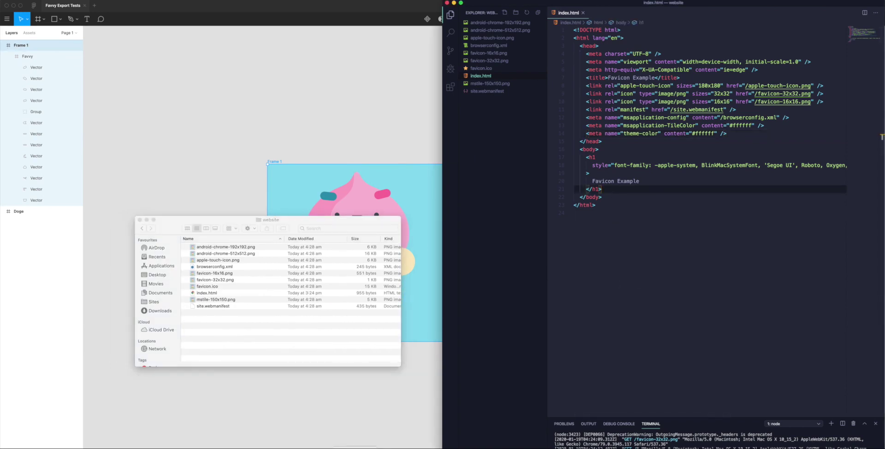
key(super+Tab)
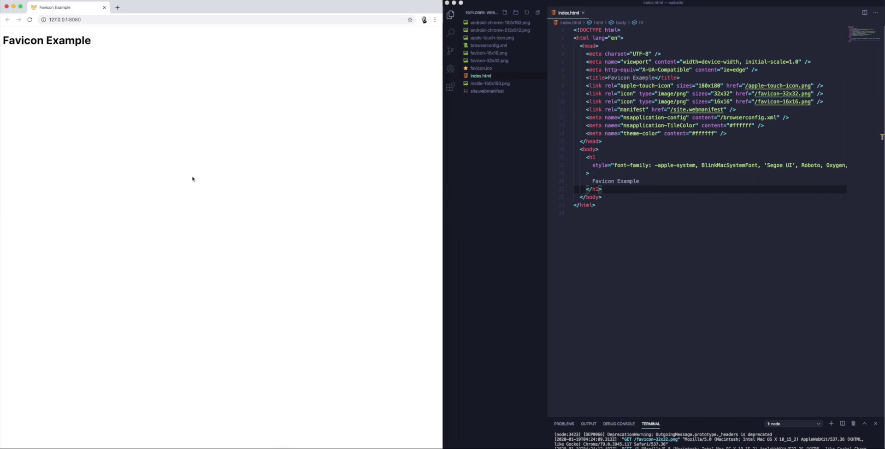
- Reload the Favicon Example page at 127.0.0.1:8080 so its tab shows the new ice cream favicon
key(super+r)
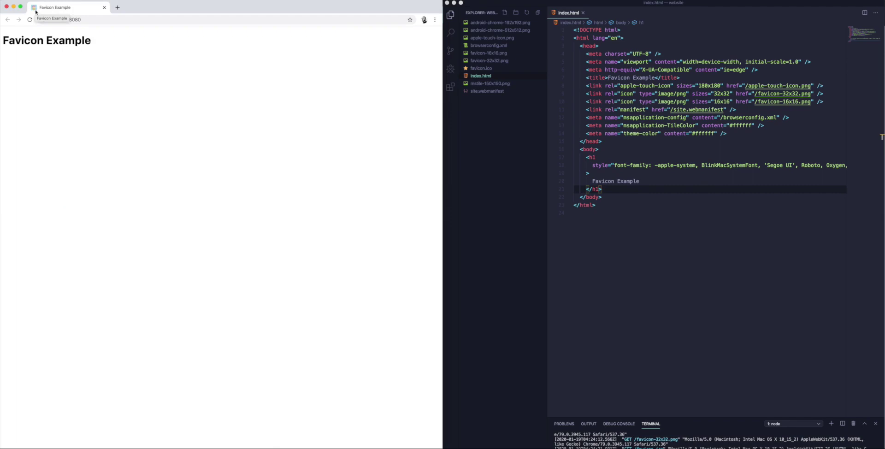
drag(105, 49, 4, 39)
click(125, 47)
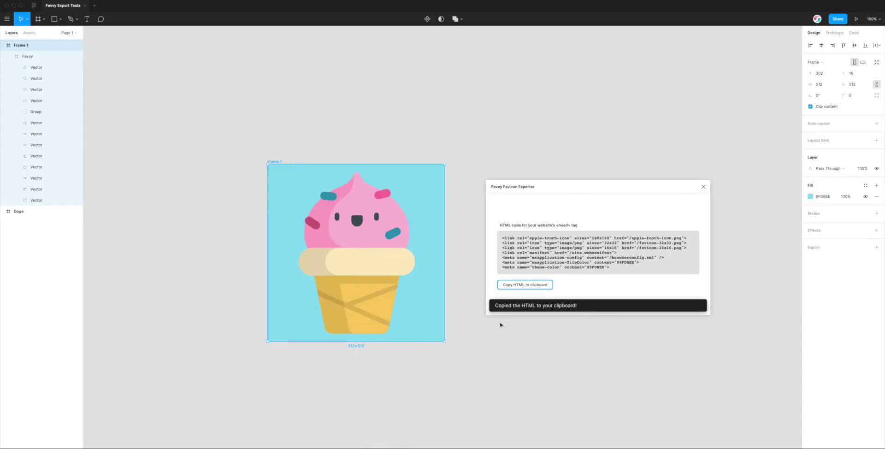
- Close the exporter and relaunch Favvy Favicon Exporter from the canvas context menu's Plugins list
click(703, 187)
scroll(366, 195, left, 10)
right_click(336, 191)
mouse_move(359, 222)
click(450, 225)
drag(539, 187, 384, 181)
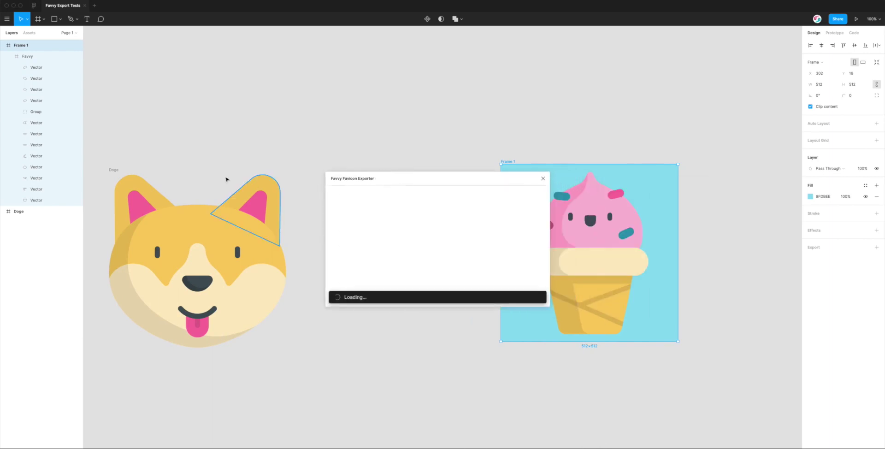
- Try the exporter with the Favvy layer, then the Doge frame, then deselect and reposition the dialog
click(27, 56)
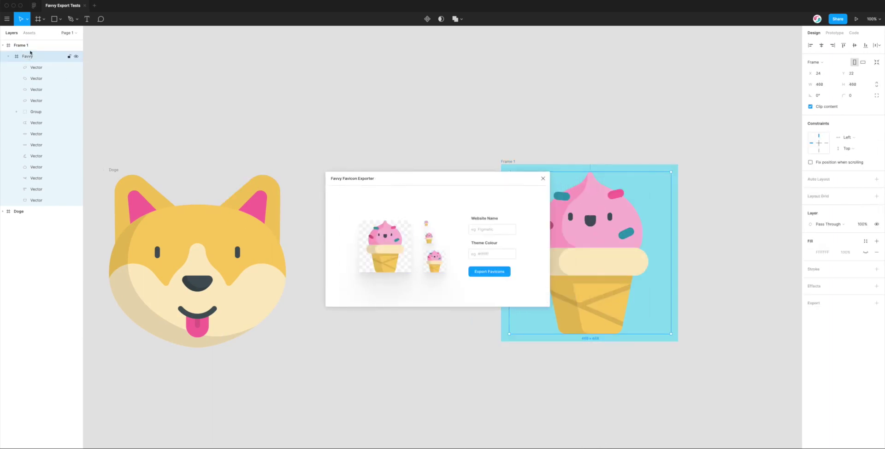
click(33, 212)
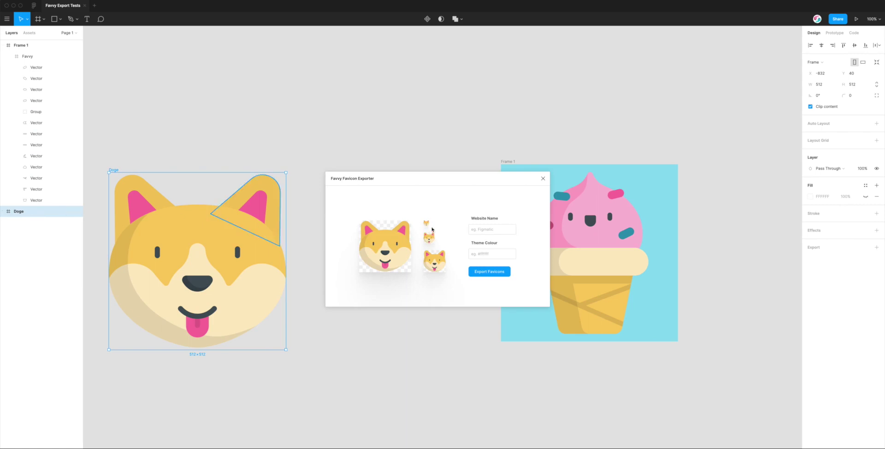
click(308, 194)
drag(390, 184, 370, 189)
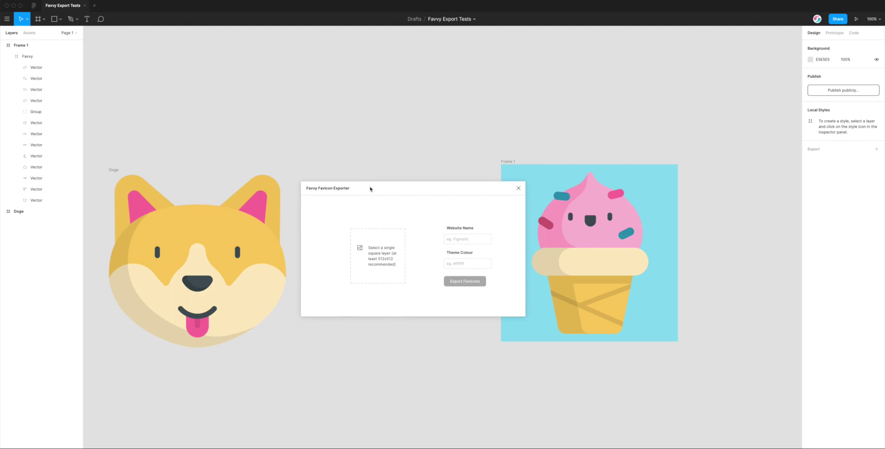
mouse_move(375, 189)
mouse_down()
mouse_move(385, 189)
mouse_move(377, 190)
mouse_up()
drag(379, 186, 377, 188)
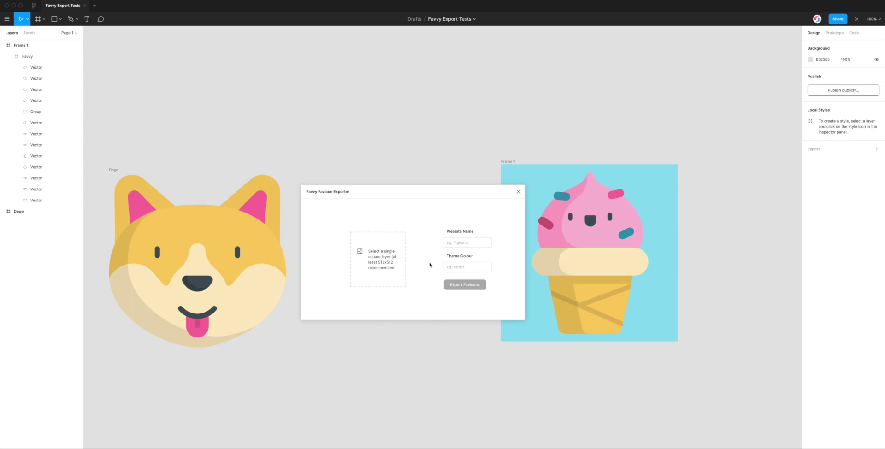
drag(413, 199, 418, 198)
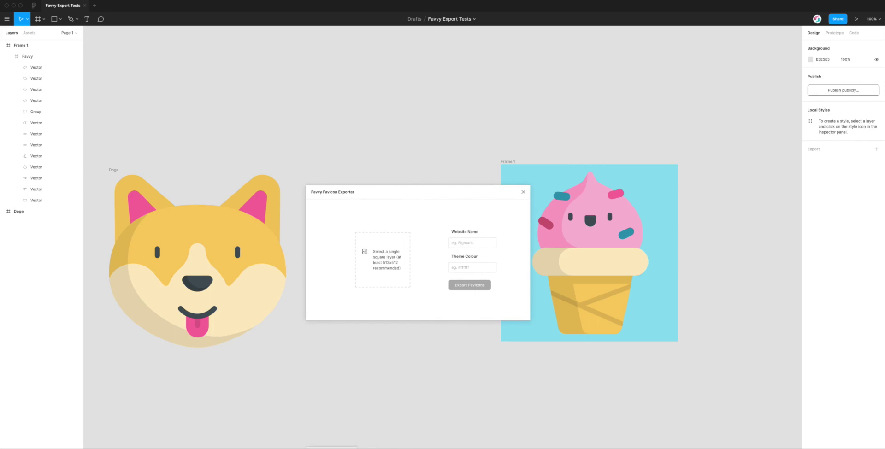
key(super+Tab)
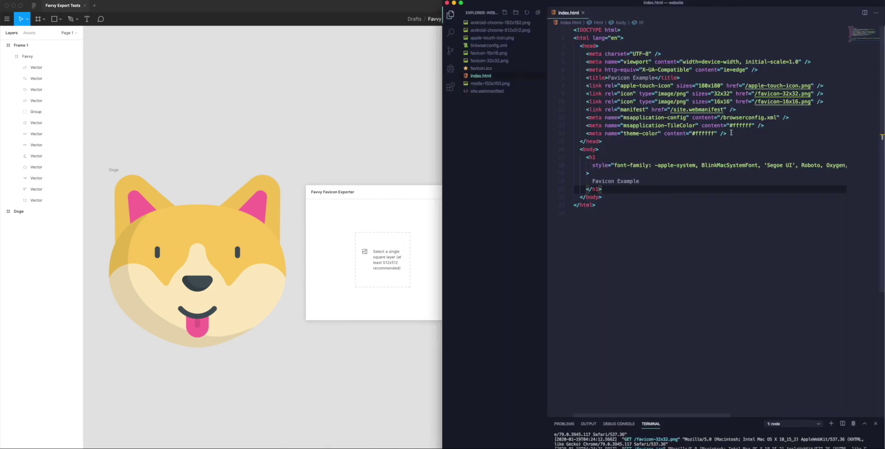
- Highlight the favicon link and meta tags on lines 8–14 of index.html, then minimize VS Code
drag(731, 133, 572, 87)
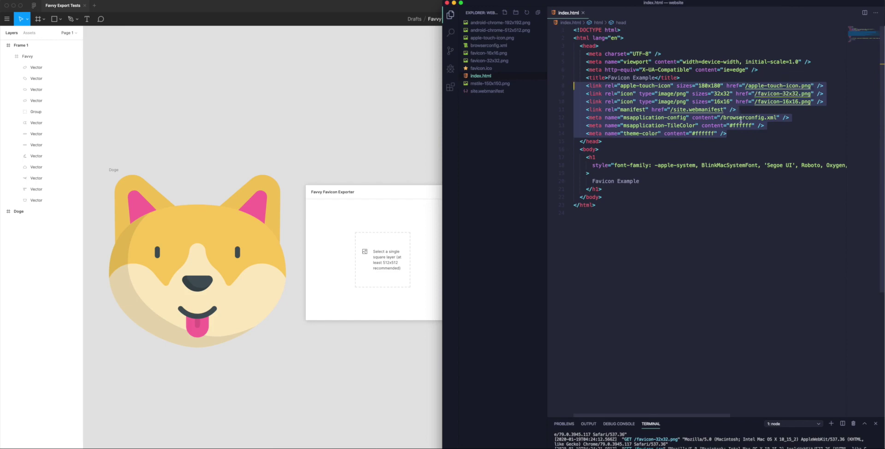
click(735, 133)
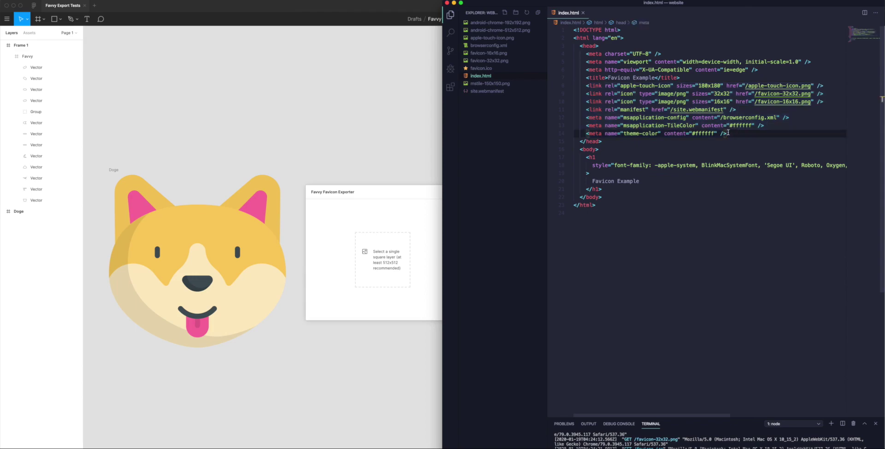
drag(735, 133, 574, 85)
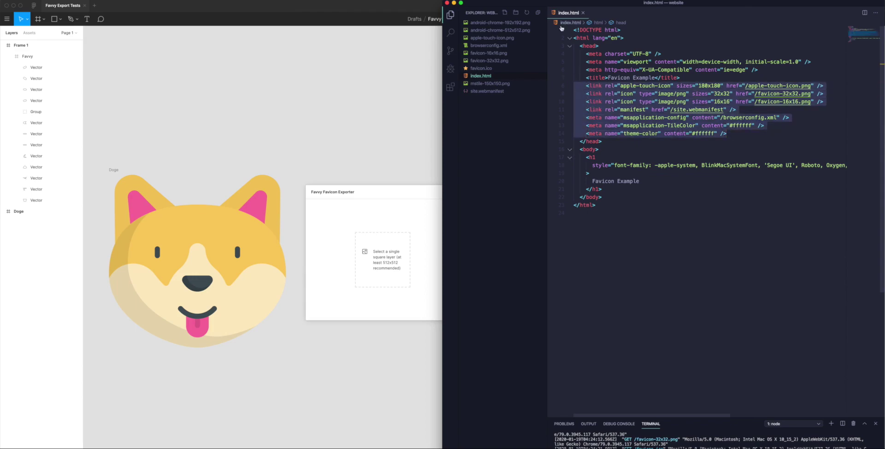
click(454, 2)
mouse_move(441, 196)
mouse_down()
mouse_move(449, 195)
mouse_move(442, 192)
mouse_up()
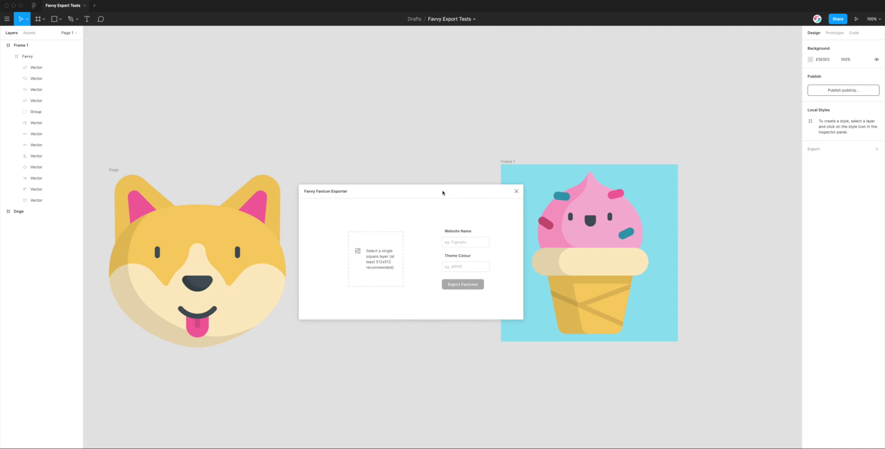
- Select the Doge frame in the Layers panel so the exporter previews Doge favicons at several sizes
drag(442, 193, 435, 192)
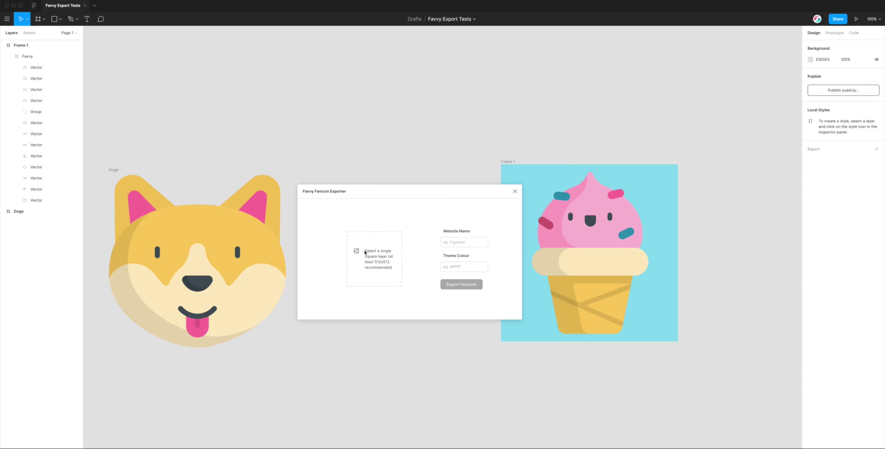
drag(416, 194, 420, 195)
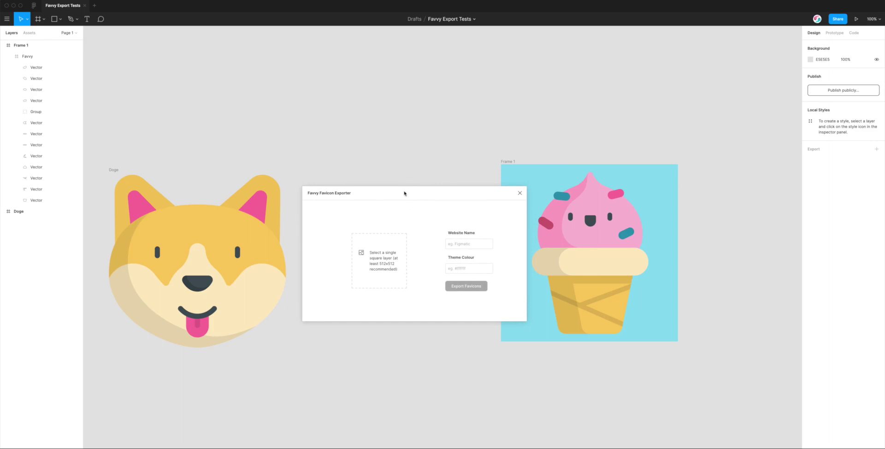
drag(404, 193, 386, 188)
click(19, 212)
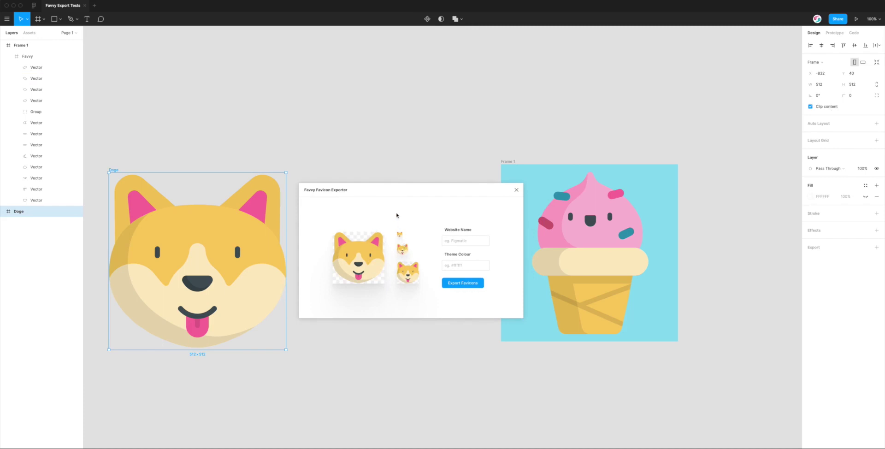
mouse_move(405, 193)
mouse_down()
mouse_move(403, 201)
mouse_move(419, 201)
mouse_up()
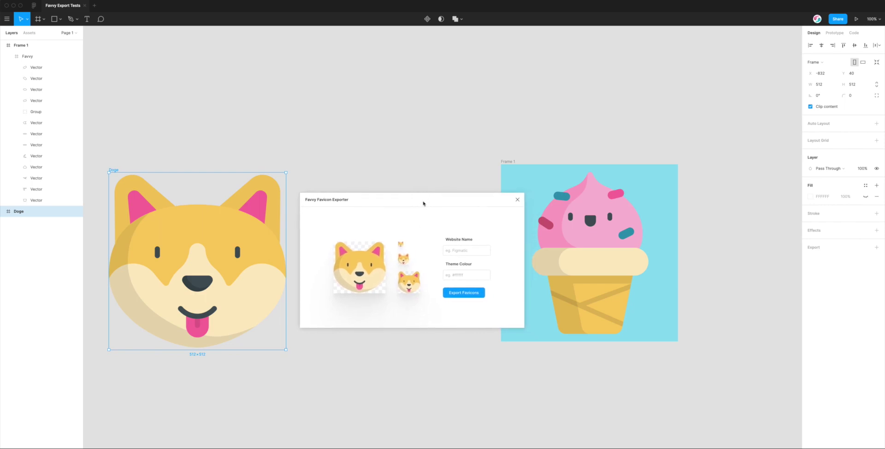
drag(420, 201, 424, 201)
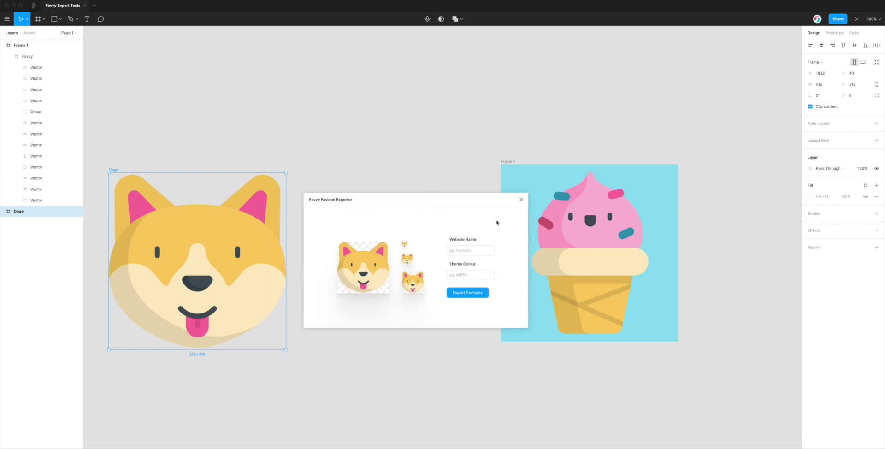